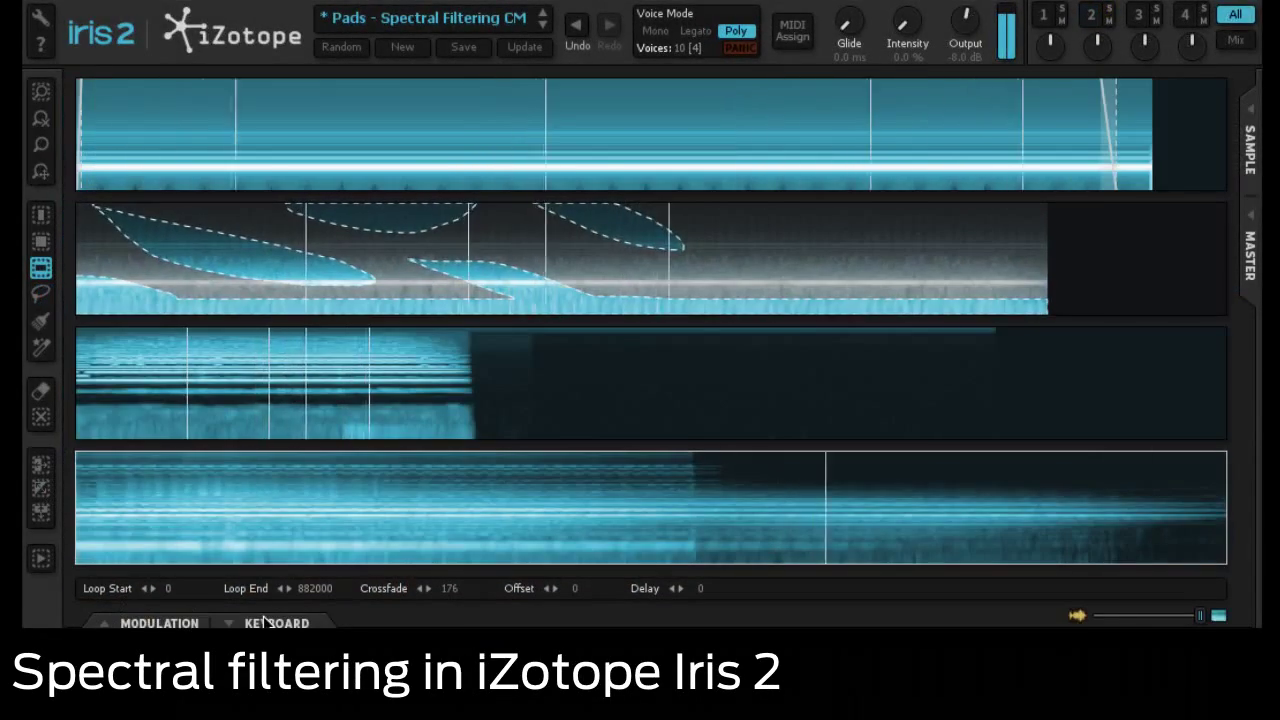
# Collapse the Modulation/Keyboard panel so the four layer spectrograms fill the window.
pyautogui.click(265, 622)
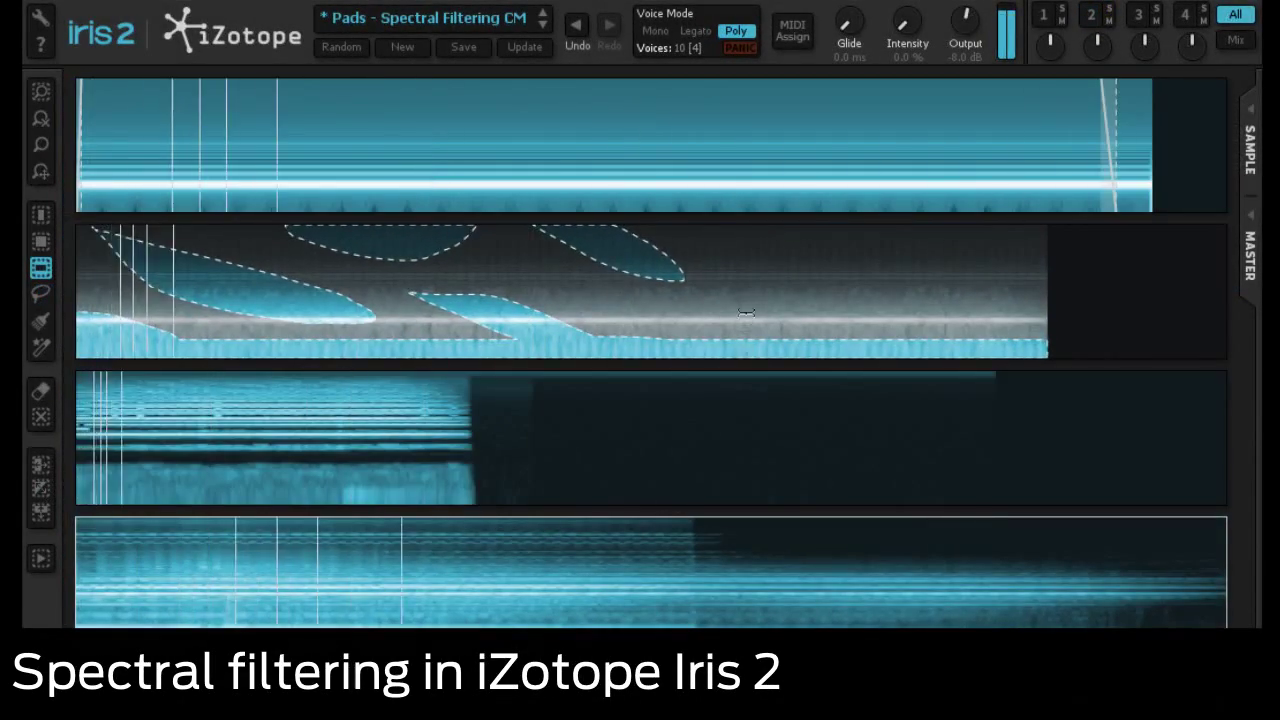
# Show only layer 2's spectrogram, play the sample, and solo layer 2.
pyautogui.click(1091, 20)
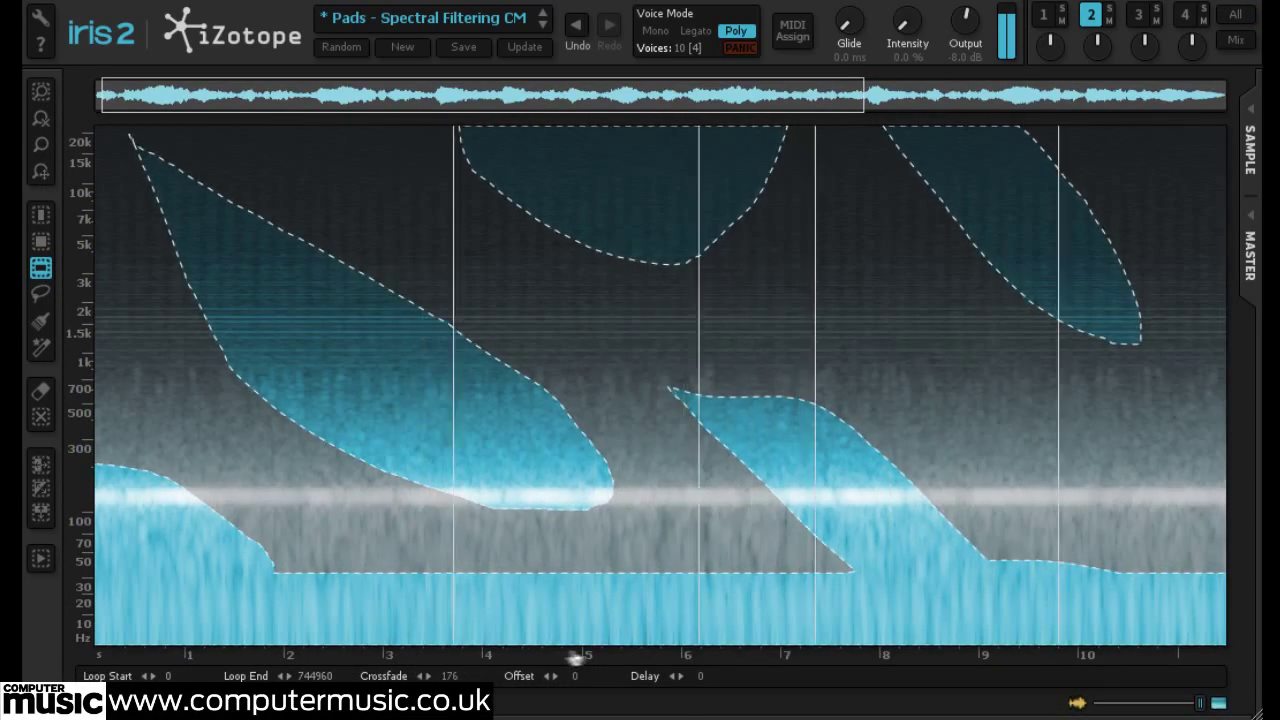
pyautogui.hotkey('ctrl', 's')
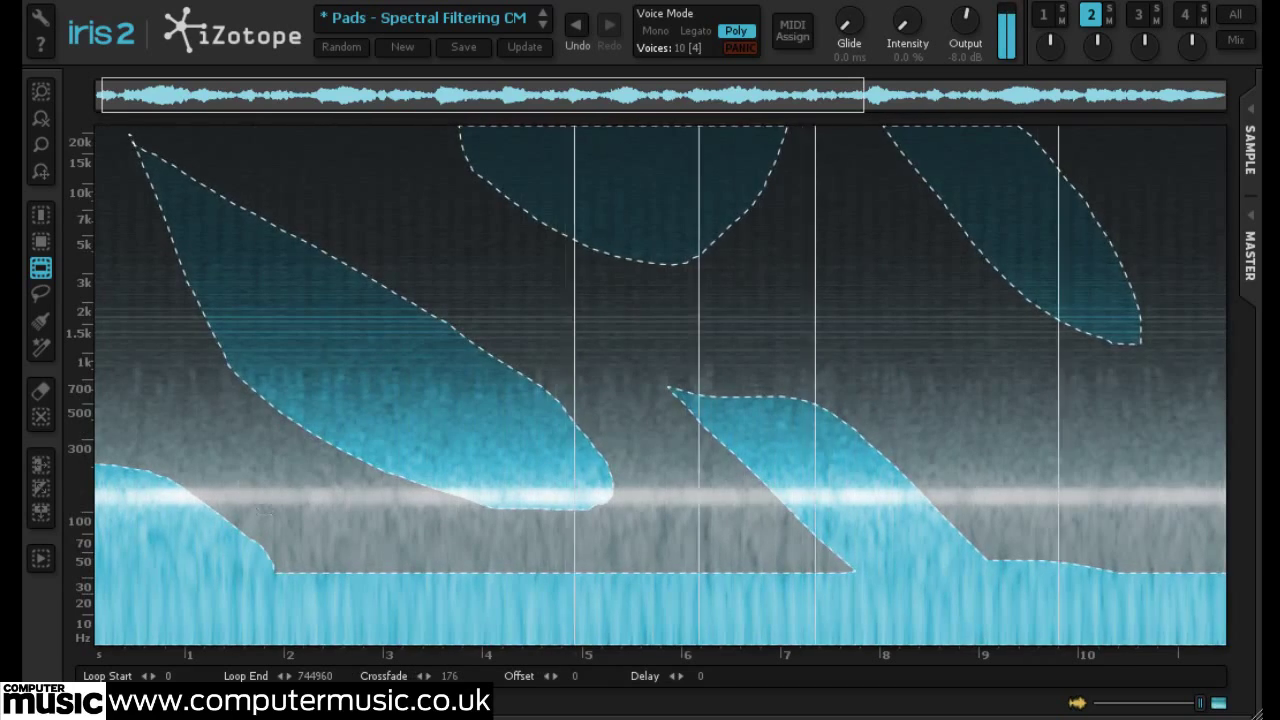
pyautogui.click(1109, 9)
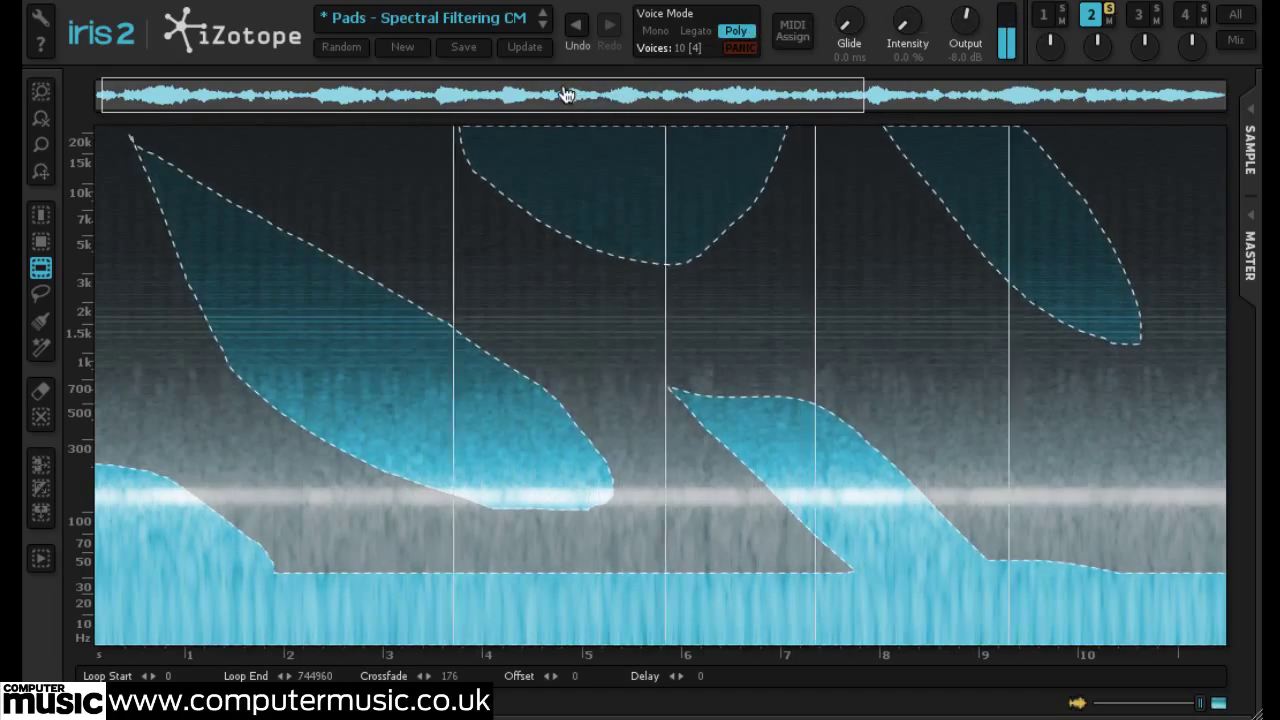
pyautogui.moveTo(580, 100)
pyautogui.mouseDown()
pyautogui.moveTo(958, 104)
pyautogui.moveTo(530, 100)
pyautogui.moveTo(653, 101)
pyautogui.moveTo(555, 103)
pyautogui.mouseUp()
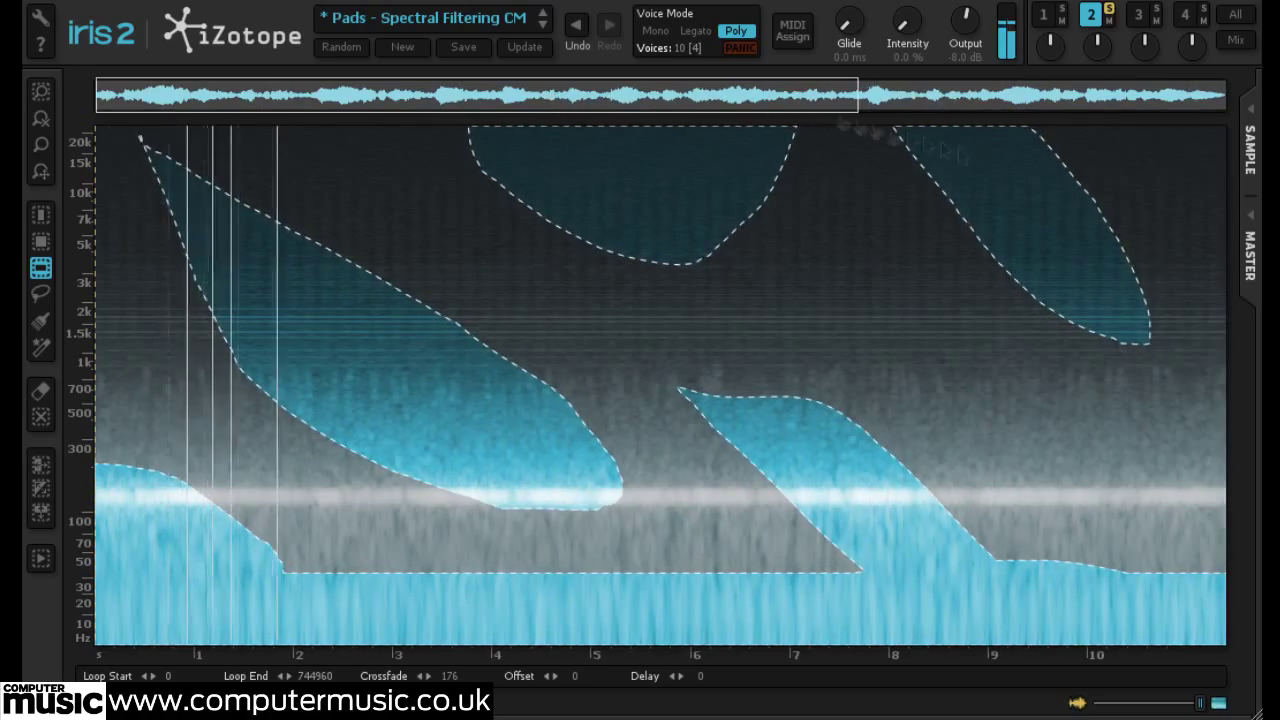
# Fade sample 2's waveform in over its spectrogram with the blend slider.
pyautogui.moveTo(1203, 706)
pyautogui.mouseDown()
pyautogui.moveTo(1077, 706)
pyautogui.moveTo(1190, 710)
pyautogui.mouseUp()
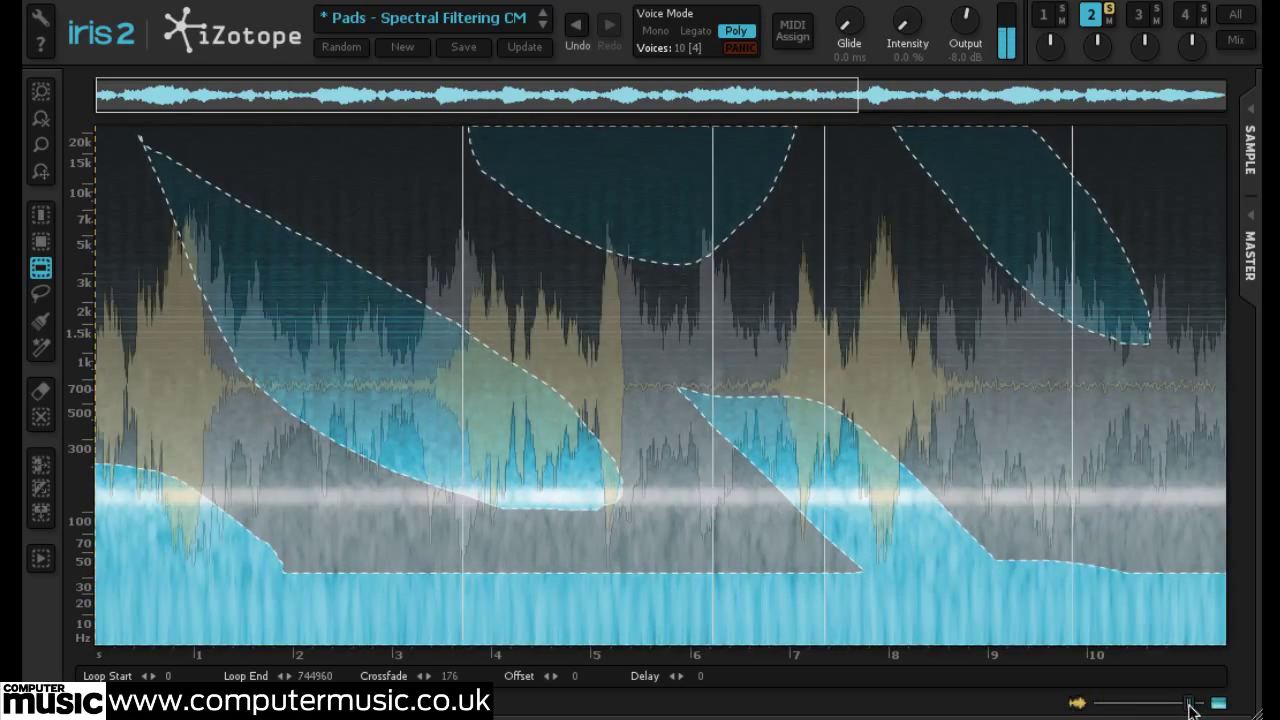
# Zoom out so sample 2's entire length fits in the view.
pyautogui.click(42, 94)
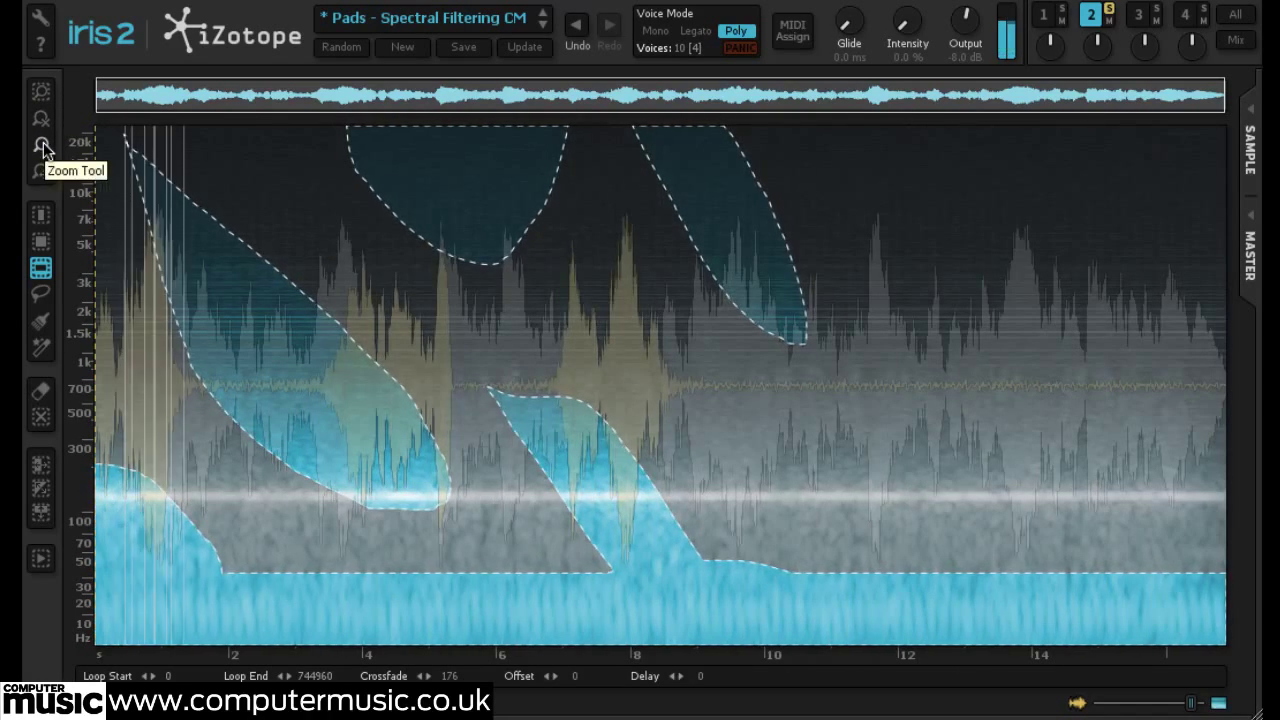
# With the Zoom Tool, zoom in twice on the high shape near 5 seconds, then back out.
pyautogui.click(42, 145)
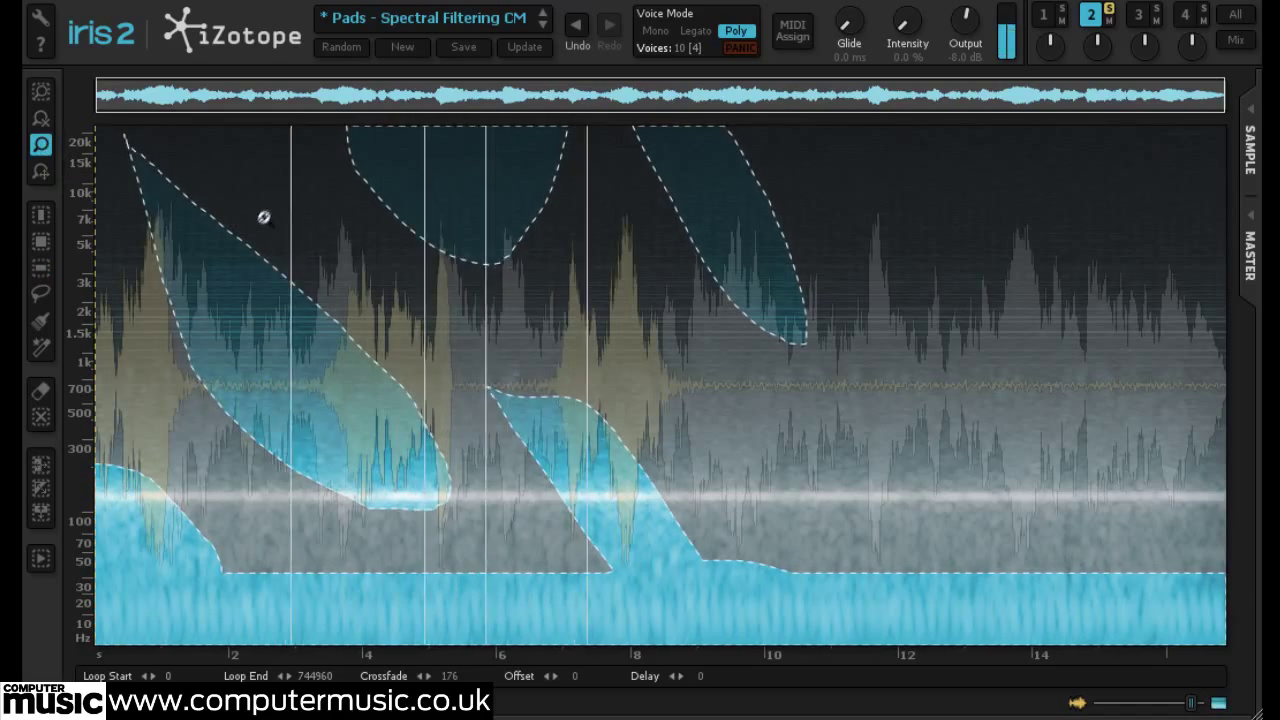
pyautogui.click(434, 306)
pyautogui.click(506, 296)
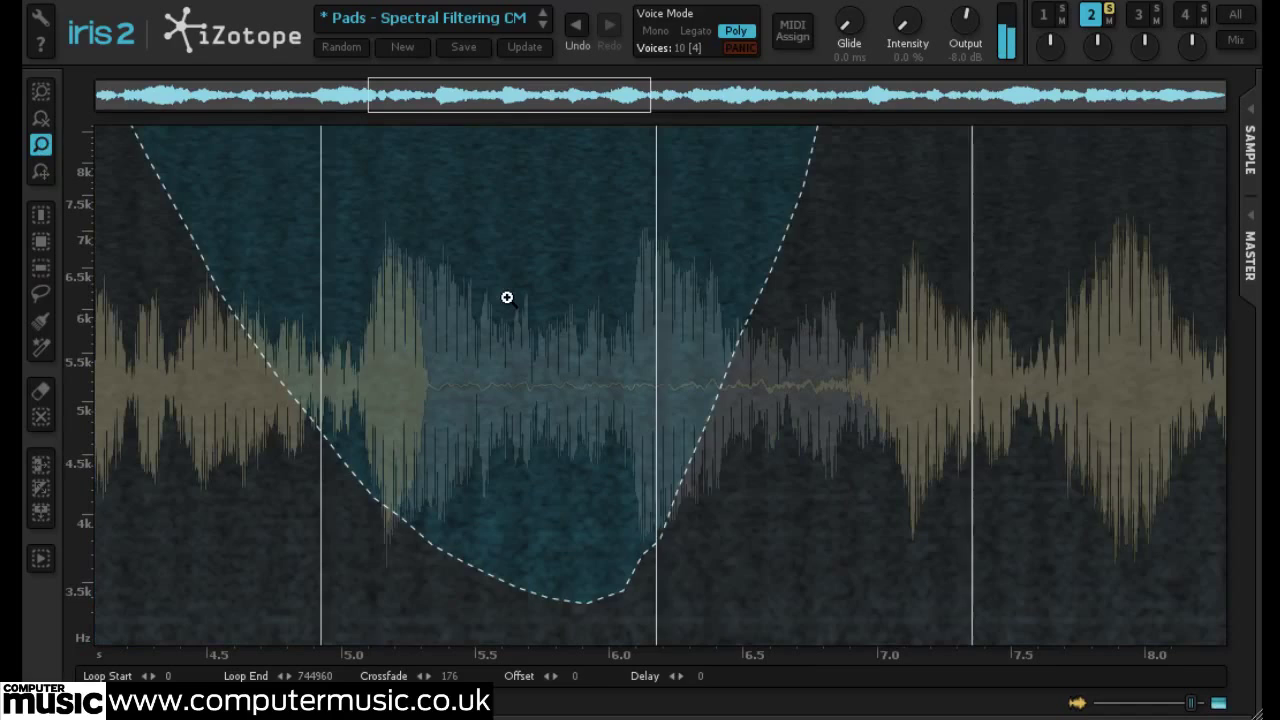
pyautogui.keyDown('alt'); pyautogui.click(507, 297); pyautogui.keyUp('alt')
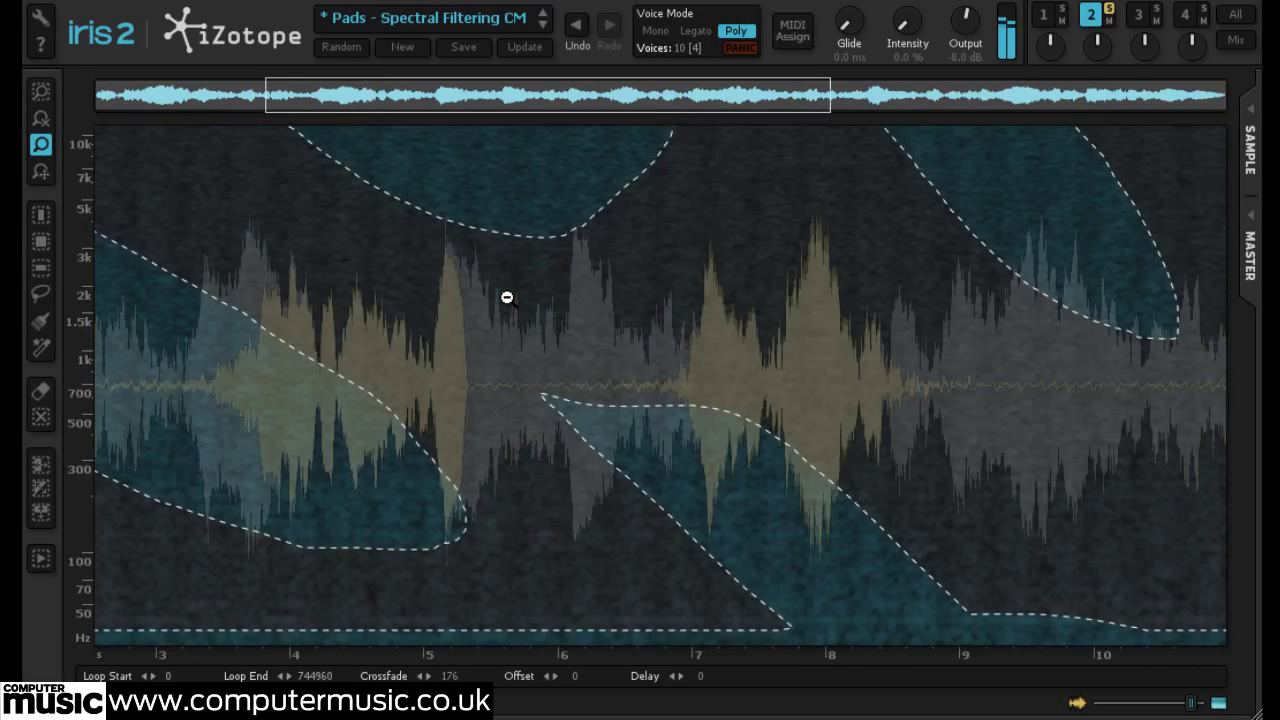
# Zoom into boxed regions around 5–8 seconds and the low-mid band, then return to the full sample.
pyautogui.moveTo(398, 280)
pyautogui.mouseDown()
pyautogui.moveTo(514, 371)
pyautogui.moveTo(706, 485)
pyautogui.mouseUp()
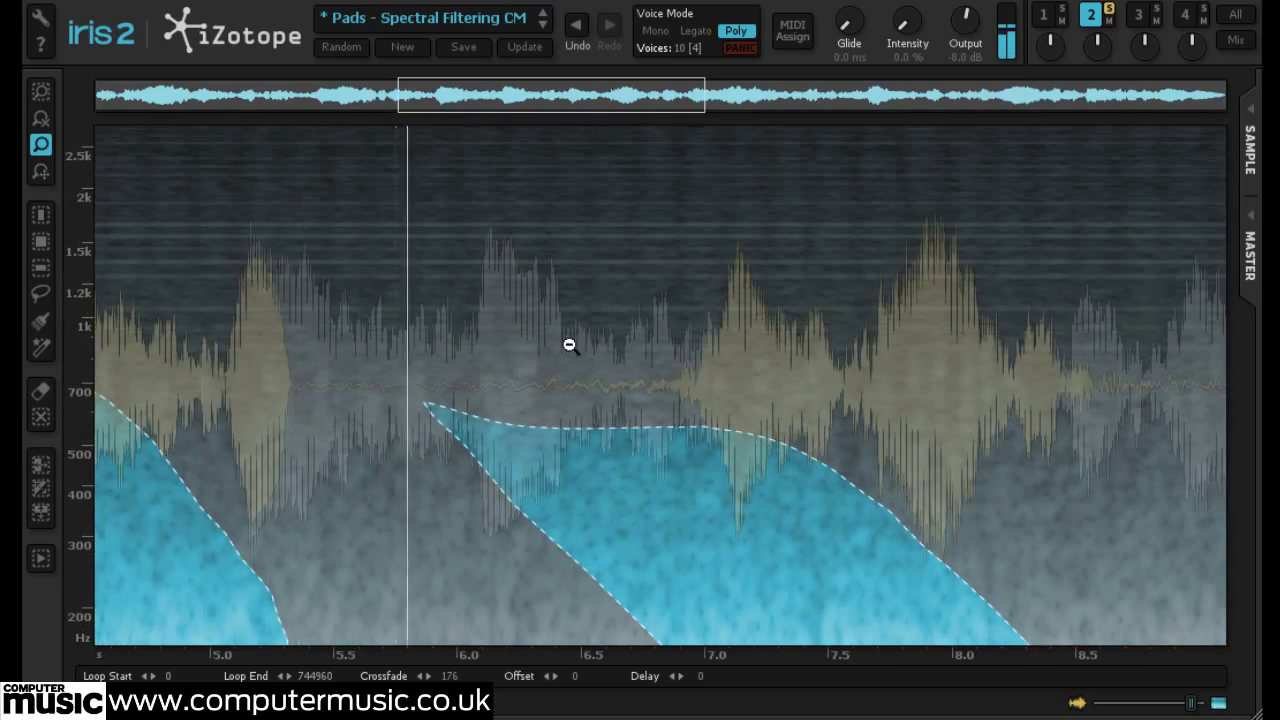
pyautogui.keyDown('alt'); pyautogui.click(569, 345); pyautogui.keyUp('alt')
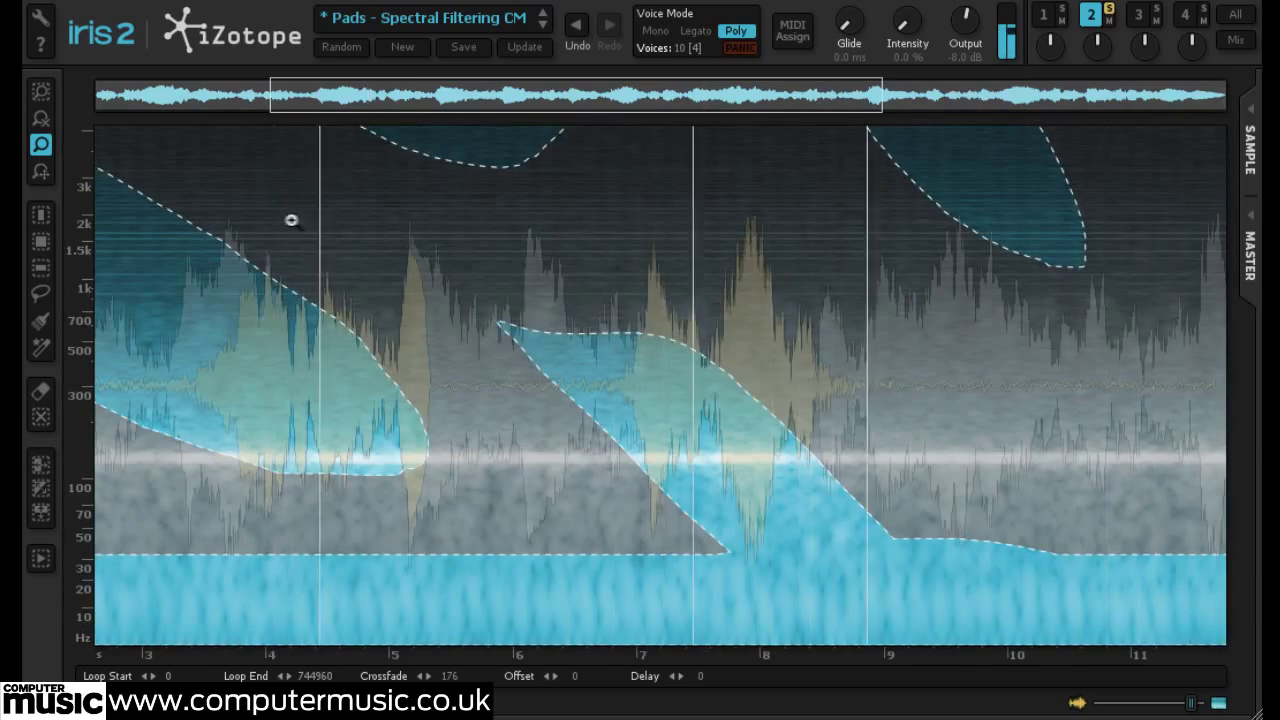
pyautogui.moveTo(267, 218); pyautogui.dragTo(560, 418)
pyautogui.click(560, 418)
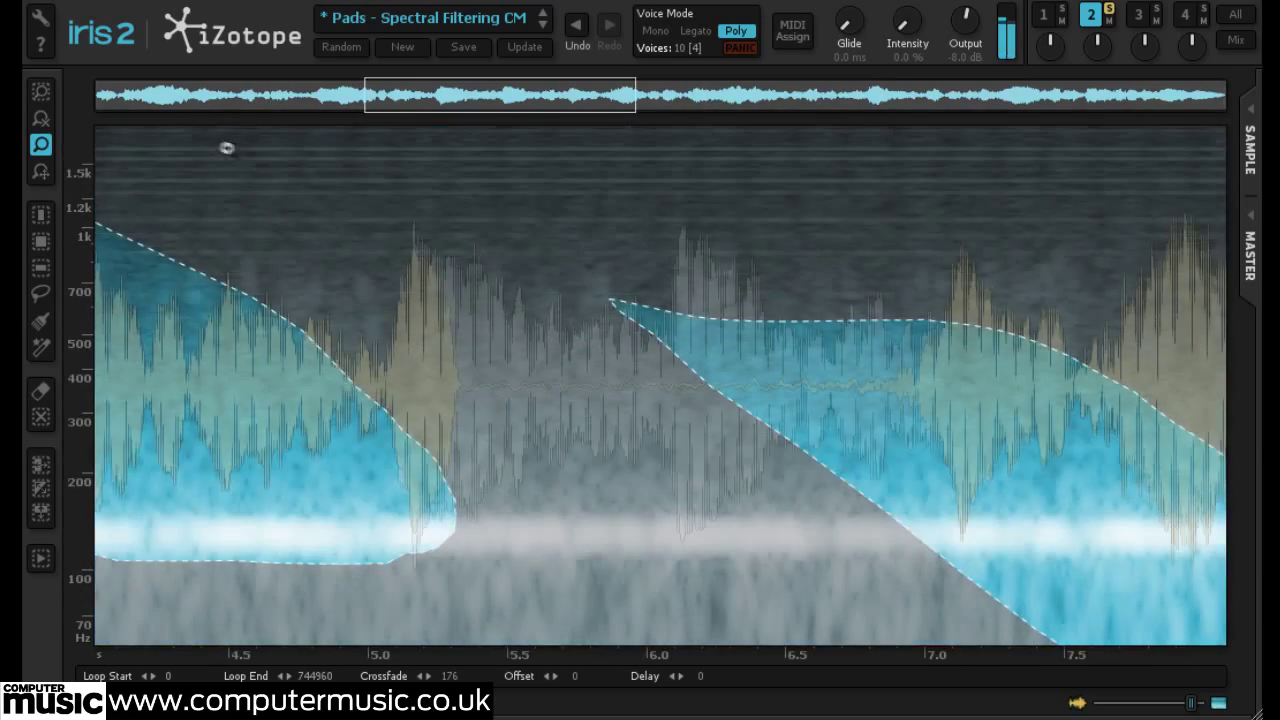
pyautogui.click(40, 120)
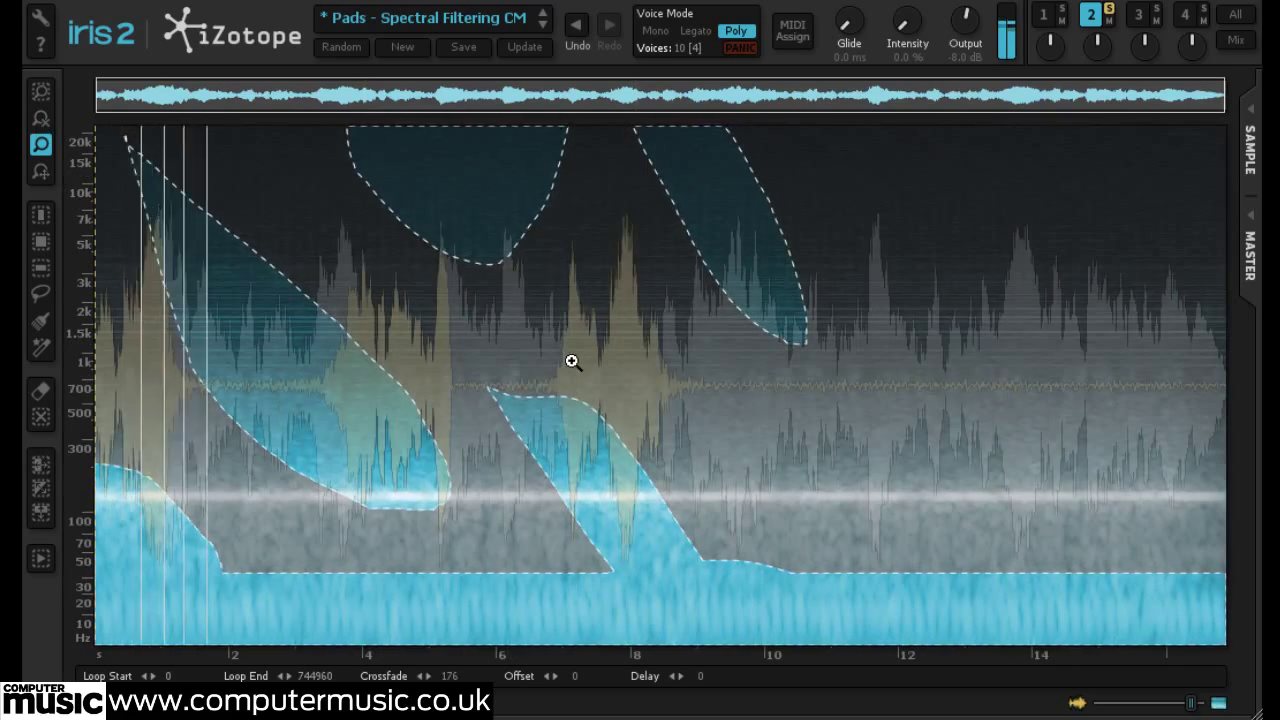
# Toggle frequency-only and time-only zooms at the spectrogram centre, ending at the full range.
pyautogui.click(572, 362)
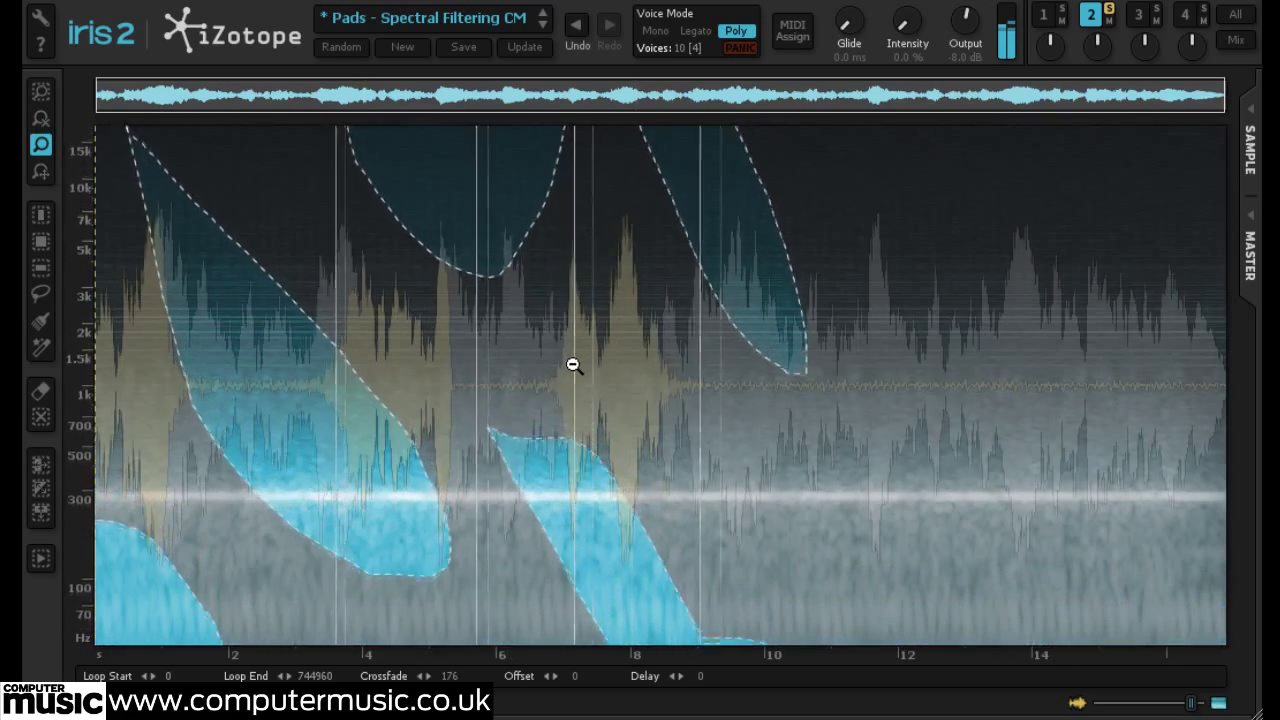
pyautogui.keyDown('alt'); pyautogui.click(572, 365); pyautogui.keyUp('alt')
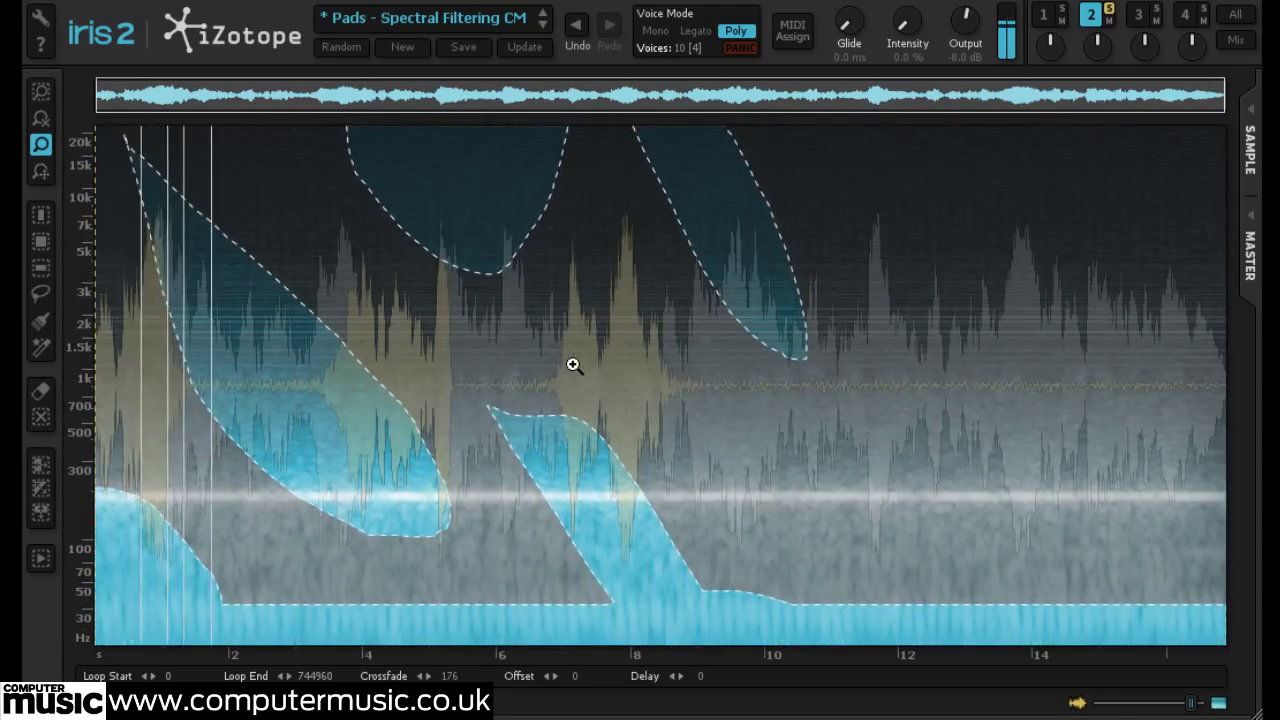
pyautogui.click(573, 367)
pyautogui.keyDown('alt'); pyautogui.click(573, 367); pyautogui.keyUp('alt')
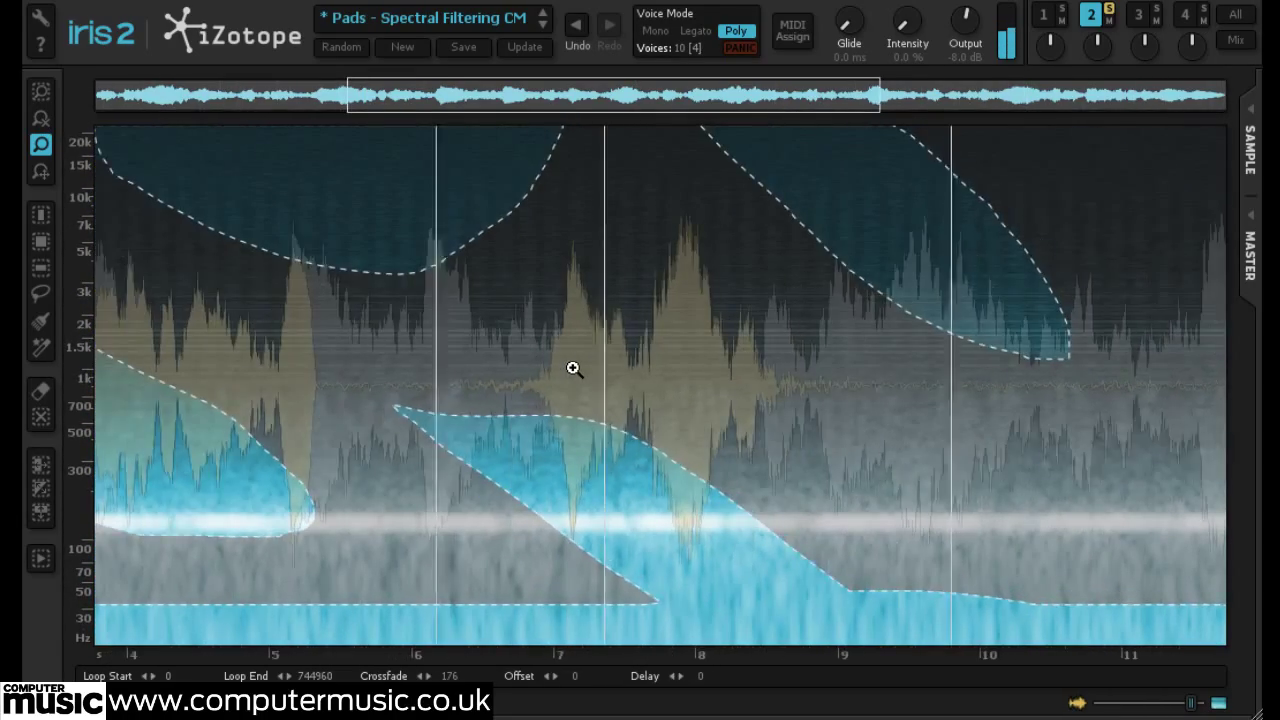
pyautogui.keyDown('alt'); pyautogui.click(573, 368); pyautogui.keyUp('alt')
pyautogui.click(573, 368)
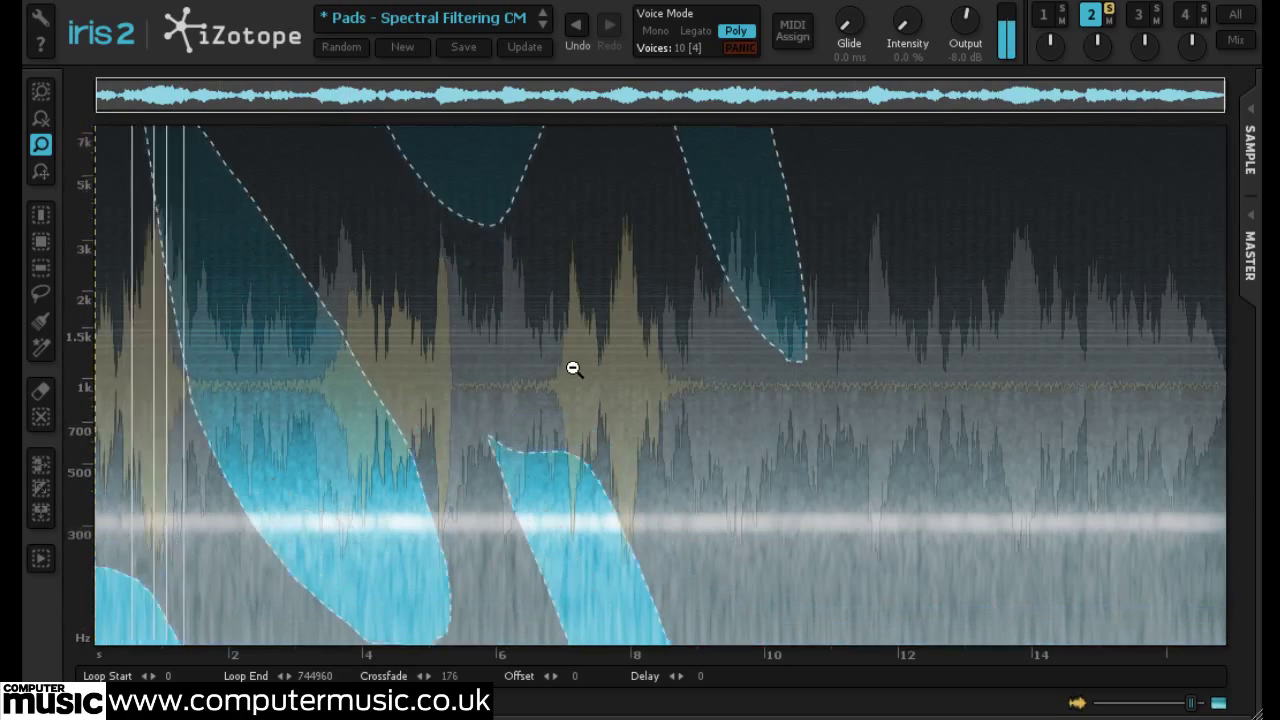
pyautogui.keyDown('alt'); pyautogui.click(573, 368); pyautogui.keyUp('alt')
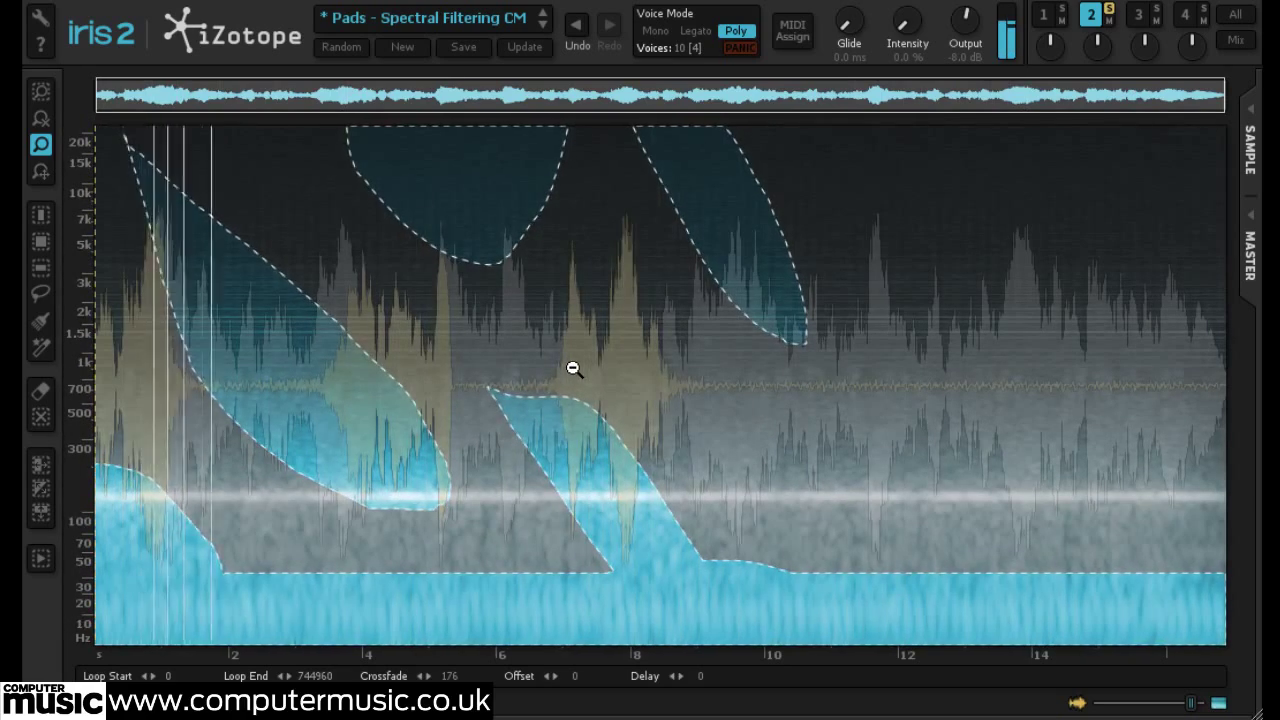
# Zoom in and out across the sample, ending close on the low-mid band around 4–7 seconds.
pyautogui.click(270, 262)
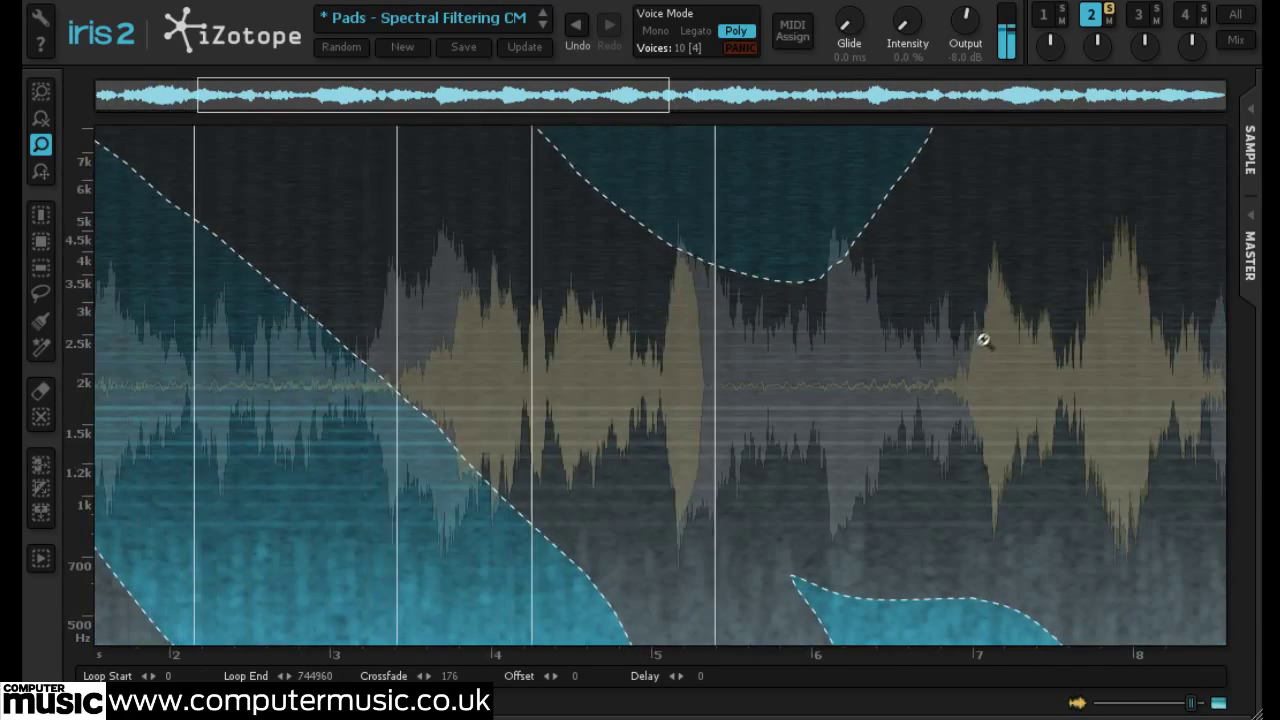
pyautogui.click(1051, 290)
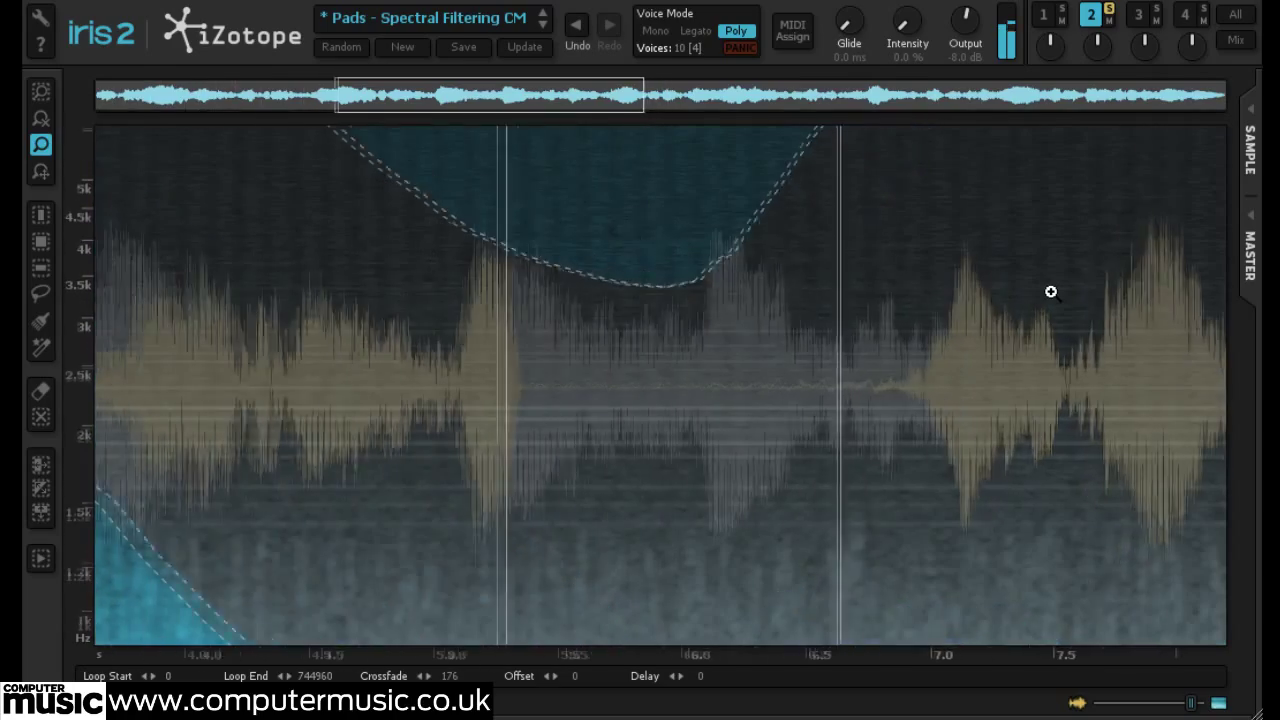
pyautogui.rightClick(1051, 291)
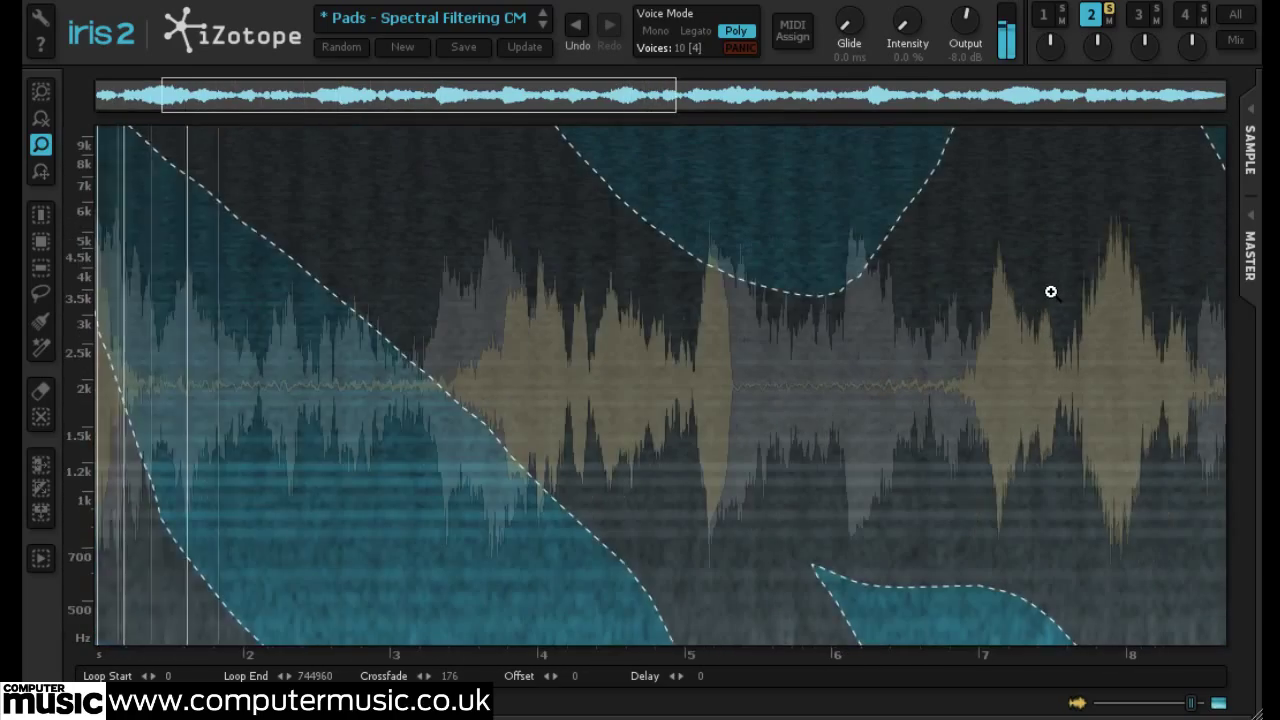
pyautogui.rightClick(1051, 291)
pyautogui.click(503, 491)
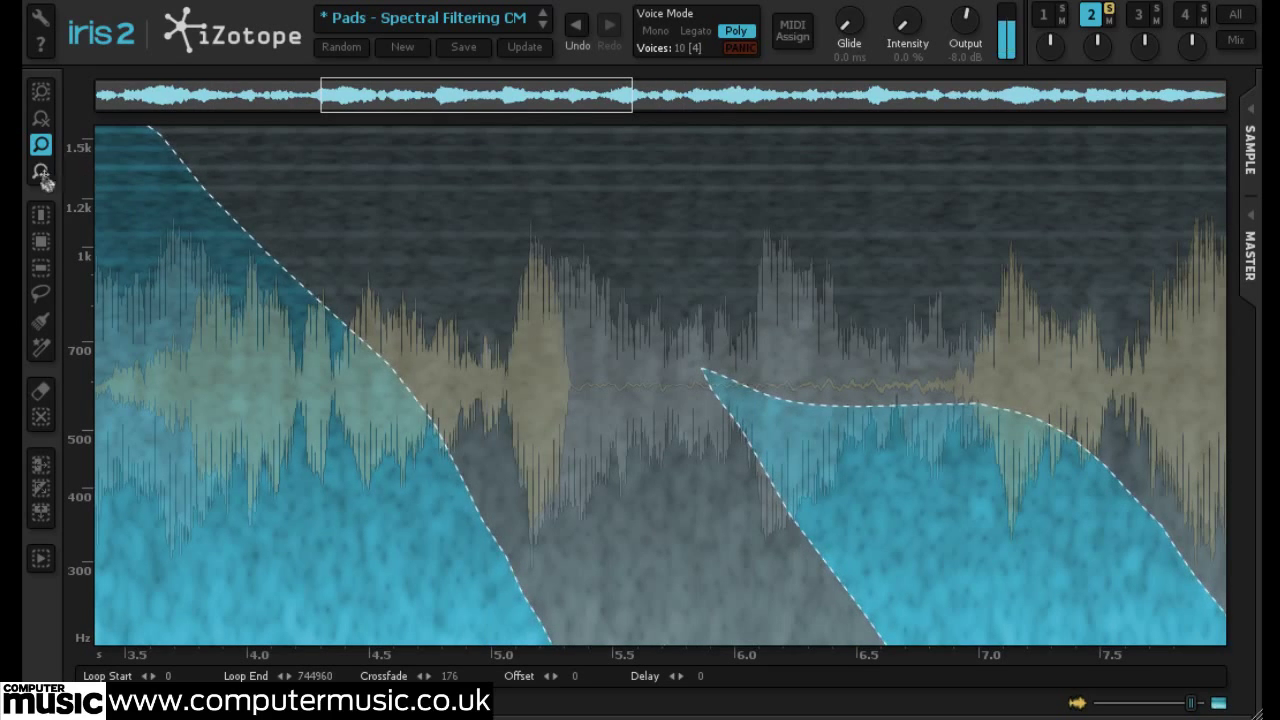
pyautogui.click(41, 120)
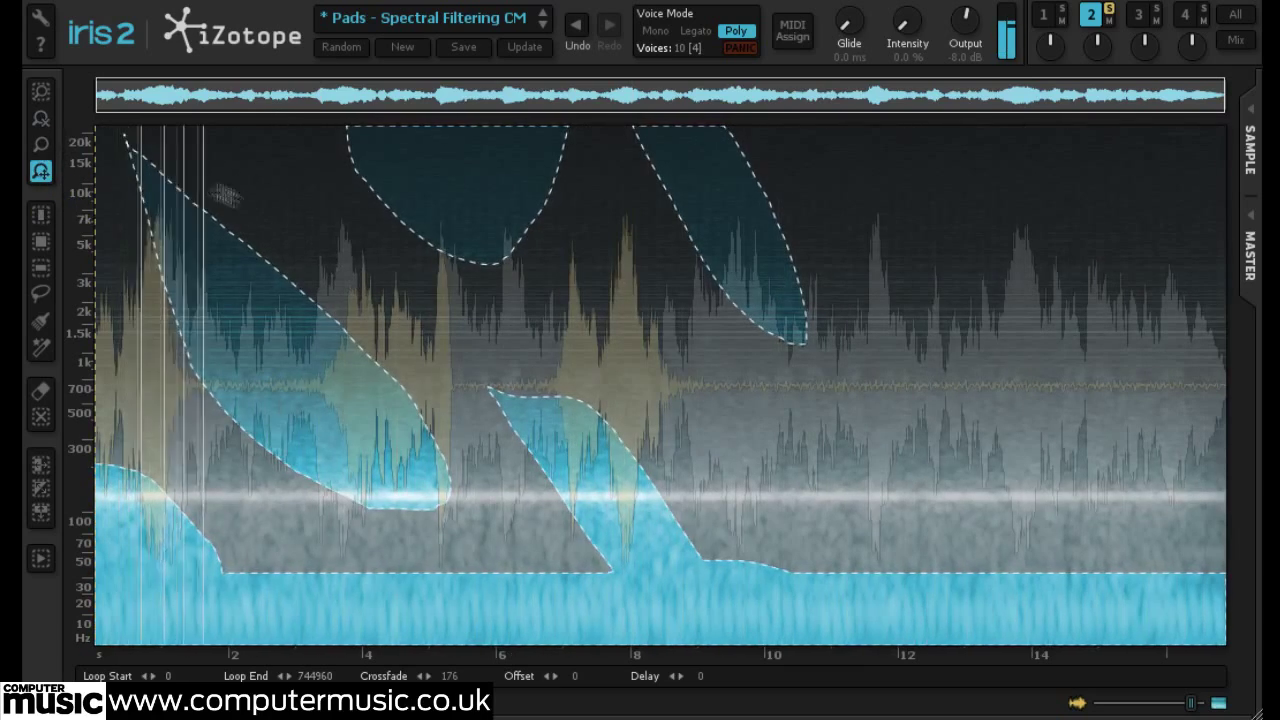
pyautogui.click(41, 147)
pyautogui.moveTo(100, 128); pyautogui.dragTo(905, 640)
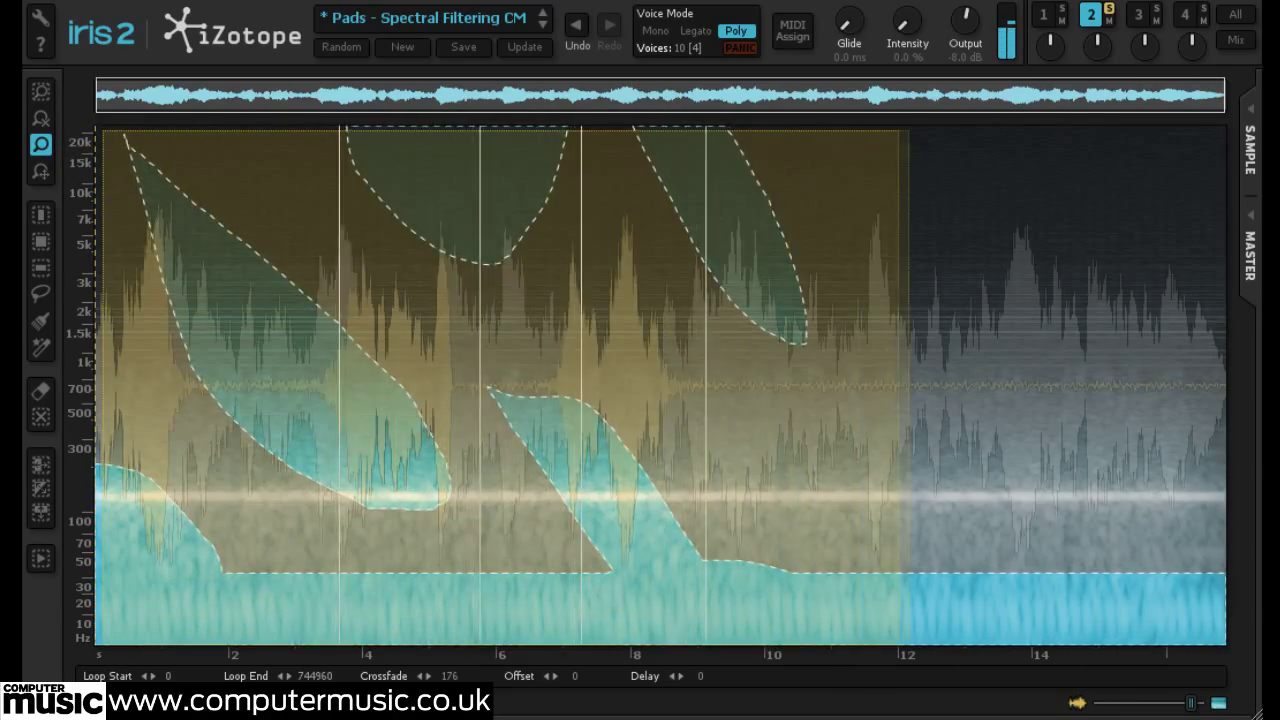
pyautogui.press('h')
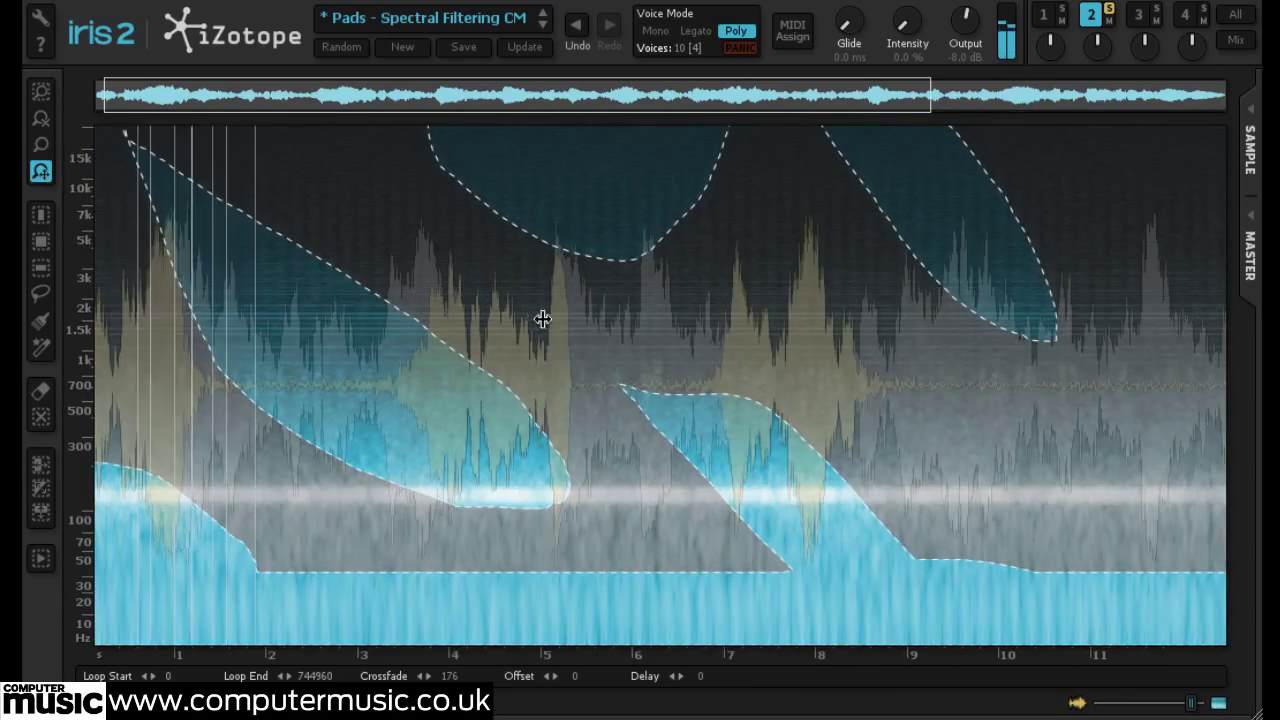
pyautogui.moveTo(640, 345)
pyautogui.mouseDown()
pyautogui.moveTo(226, 357)
pyautogui.moveTo(563, 366)
pyautogui.moveTo(884, 412)
pyautogui.moveTo(229, 437)
pyautogui.moveTo(749, 466)
pyautogui.mouseUp()
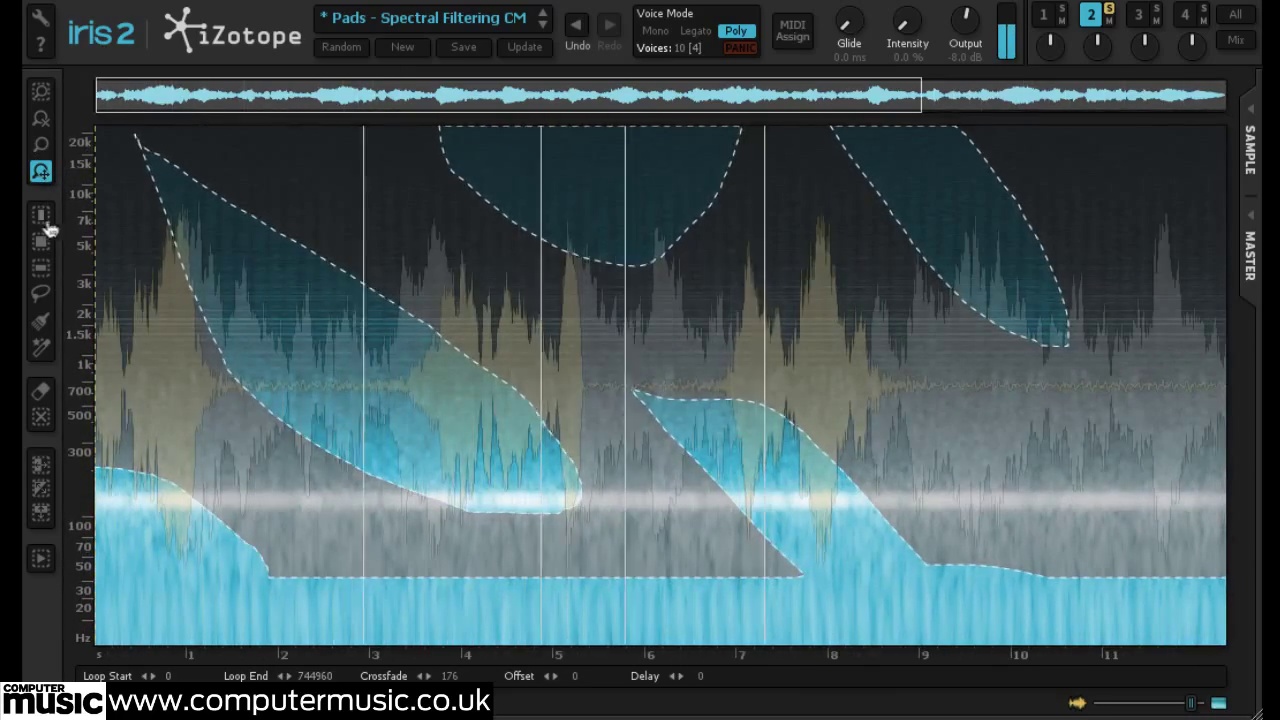
# Show the whole Nord Noise sample and try selecting a short time range.
pyautogui.click(40, 120)
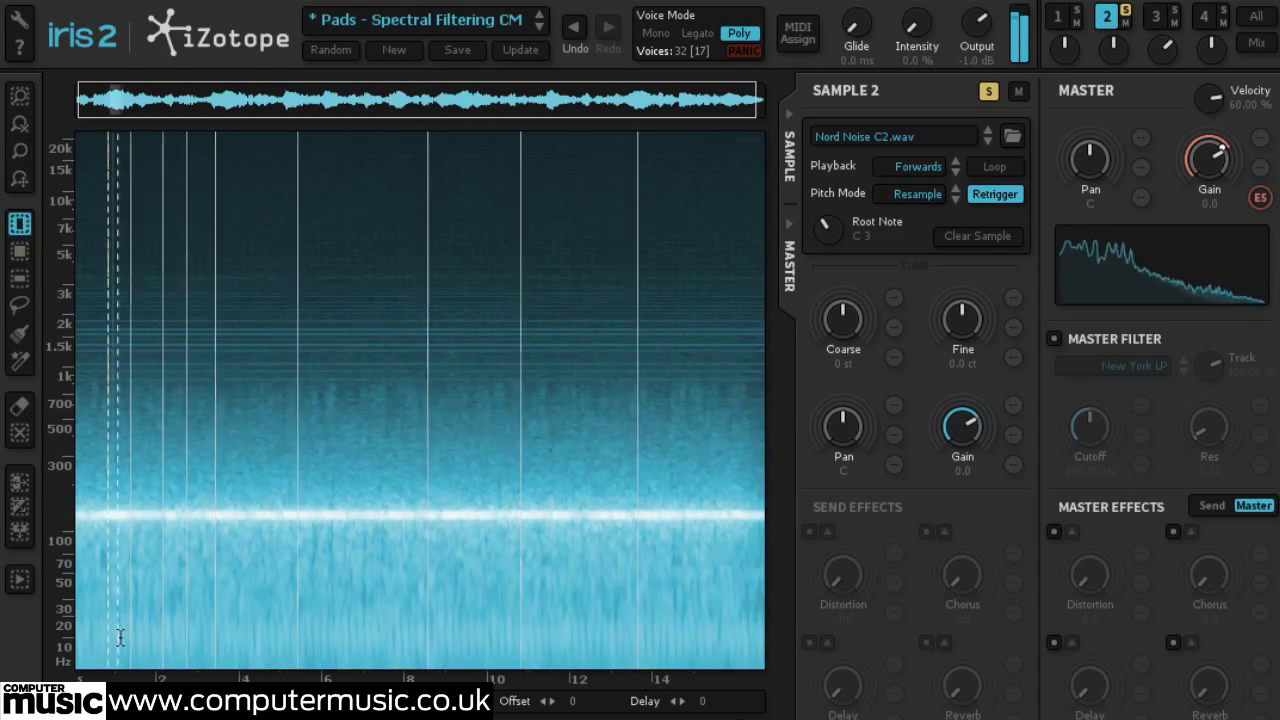
pyautogui.moveTo(149, 637); pyautogui.dragTo(151, 637)
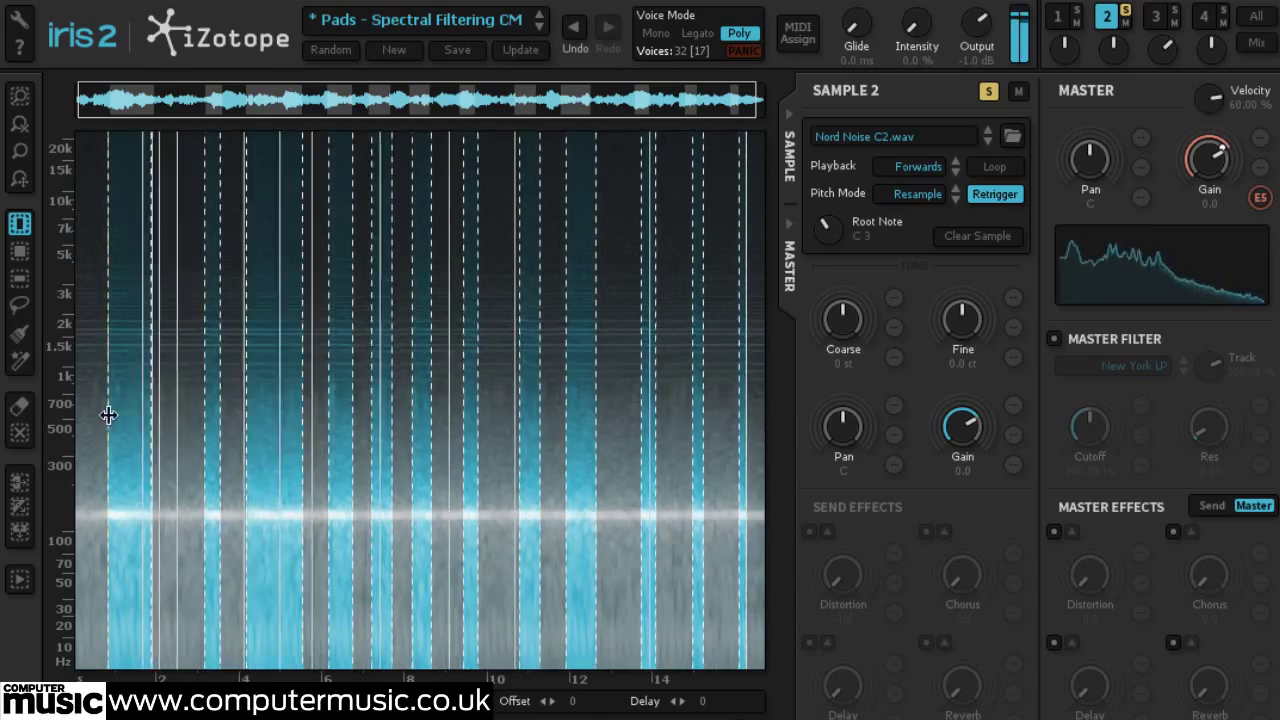
pyautogui.click(20, 437)
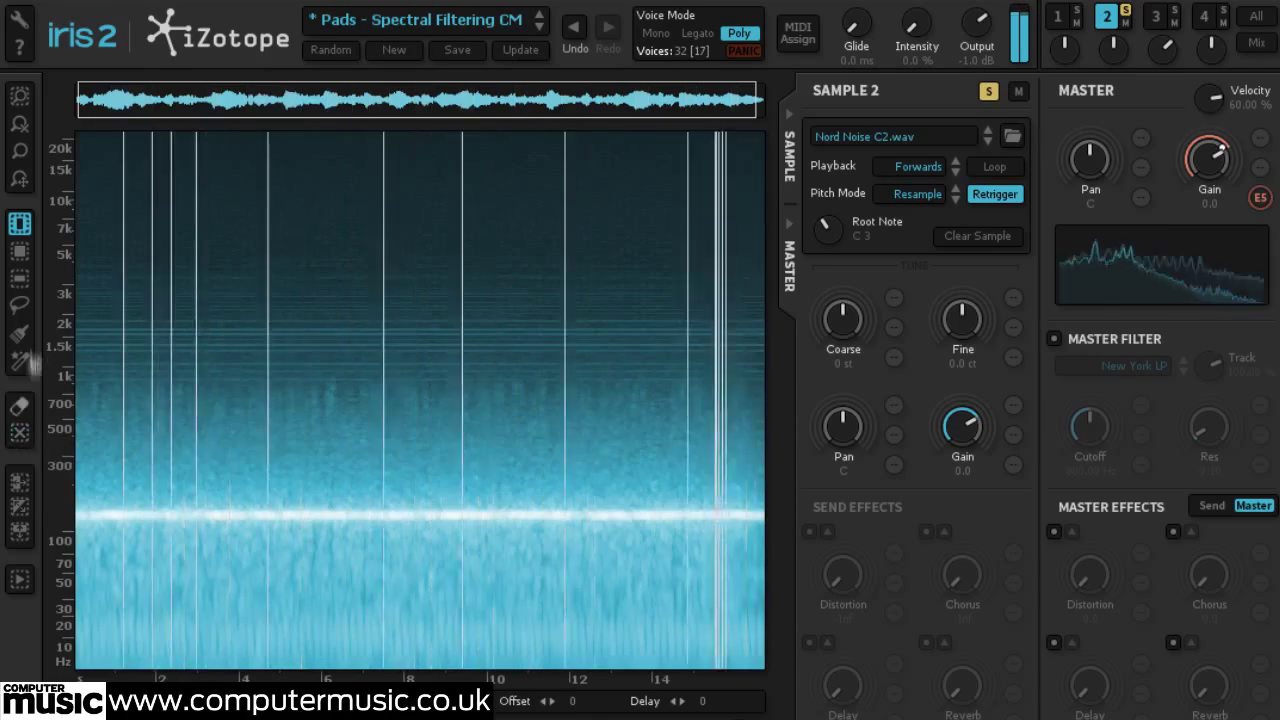
pyautogui.click(20, 280)
pyautogui.moveTo(95, 640); pyautogui.dragTo(101, 517)
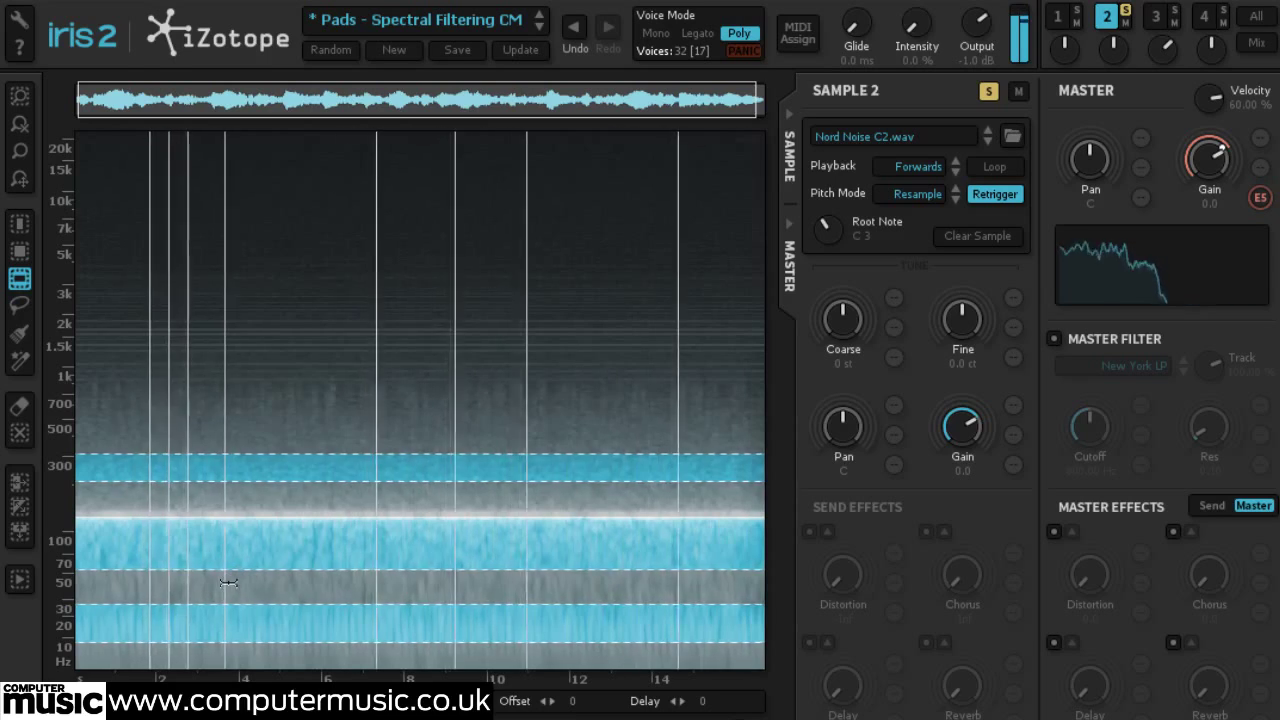
# Replace the bands with rectangle selections, including a wide high-frequency box and a low box near the end.
pyautogui.click(22, 435)
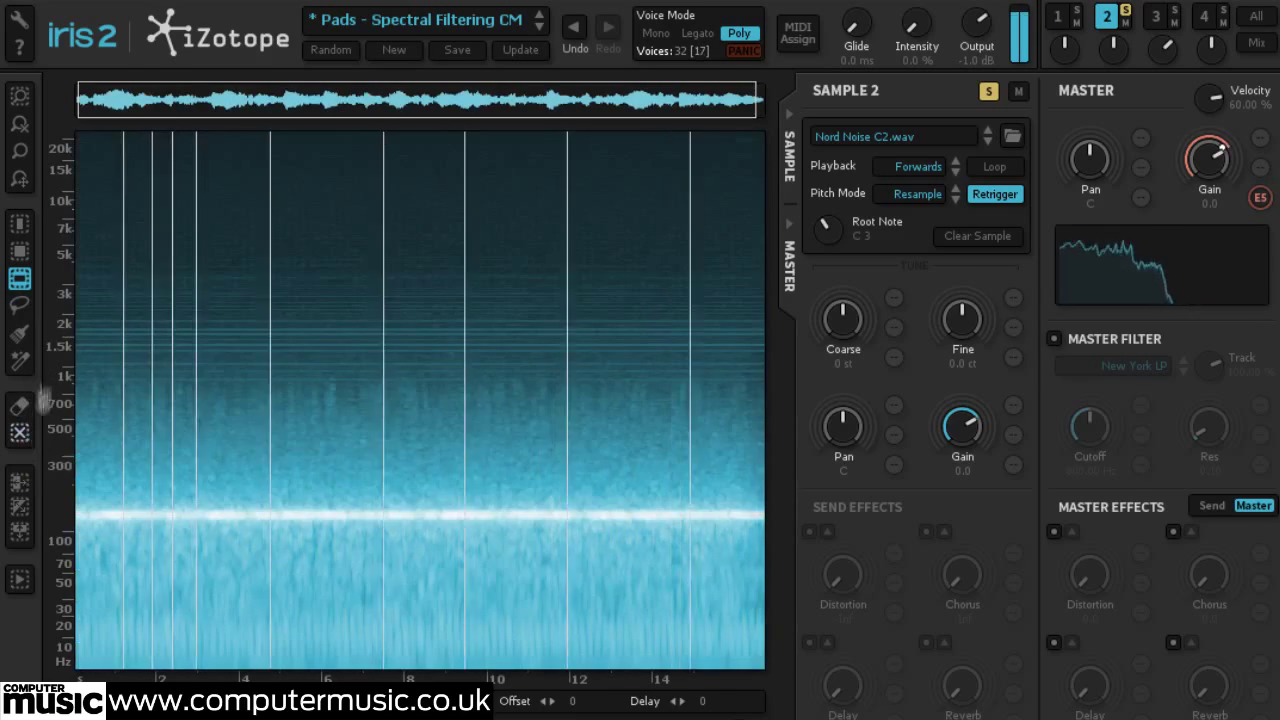
pyautogui.click(19, 251)
pyautogui.moveTo(93, 368); pyautogui.dragTo(295, 525)
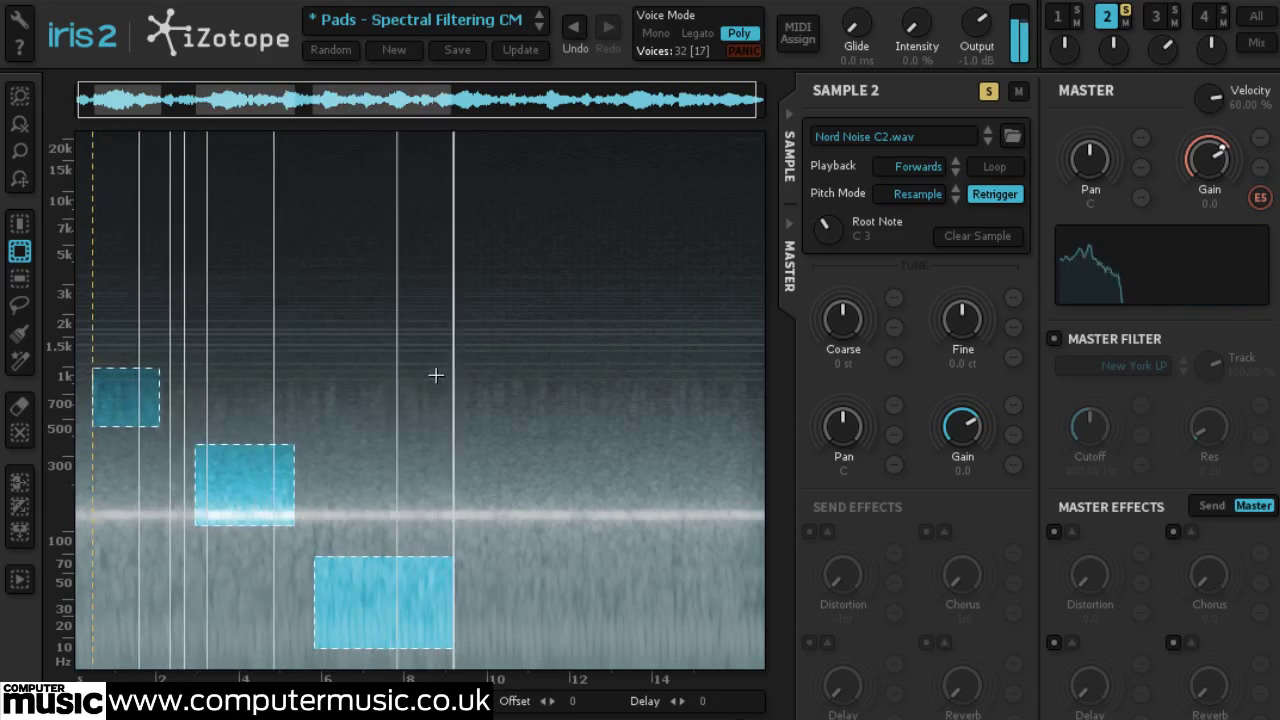
pyautogui.moveTo(477, 379); pyautogui.dragTo(592, 504)
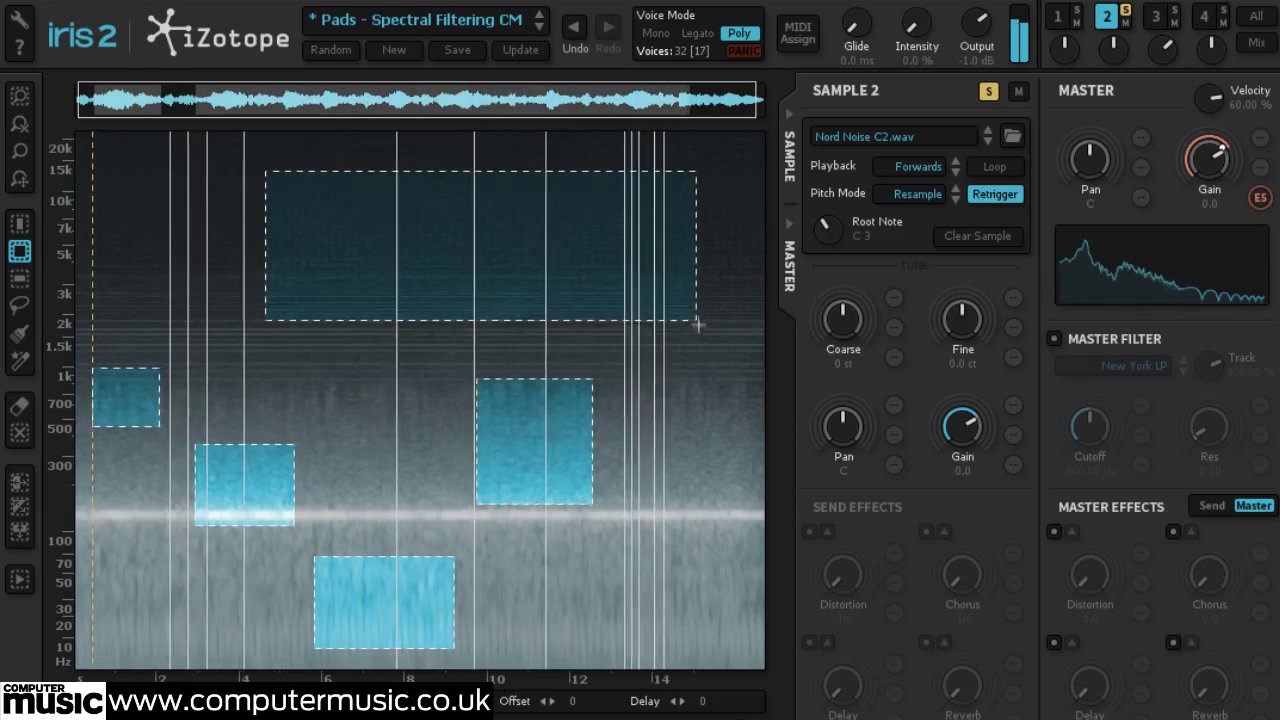
pyautogui.moveTo(440, 238); pyautogui.dragTo(713, 342)
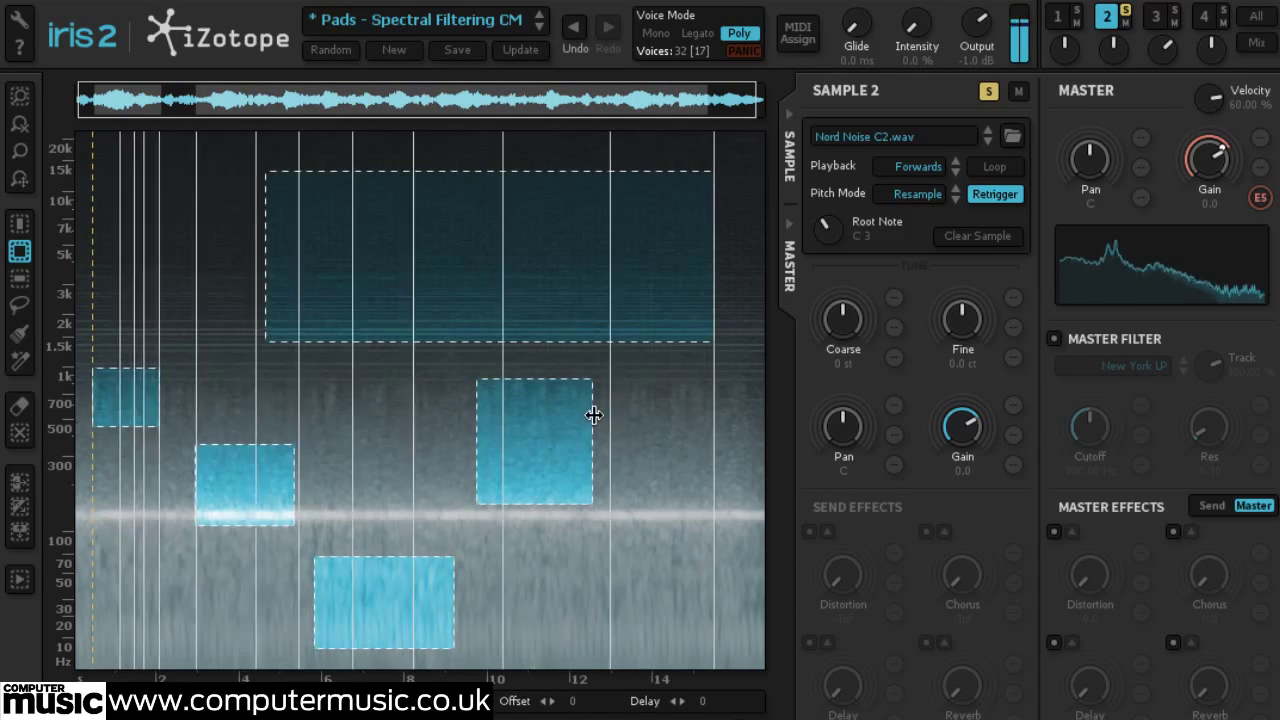
pyautogui.moveTo(593, 409); pyautogui.dragTo(649, 486)
pyautogui.moveTo(609, 540); pyautogui.dragTo(722, 643)
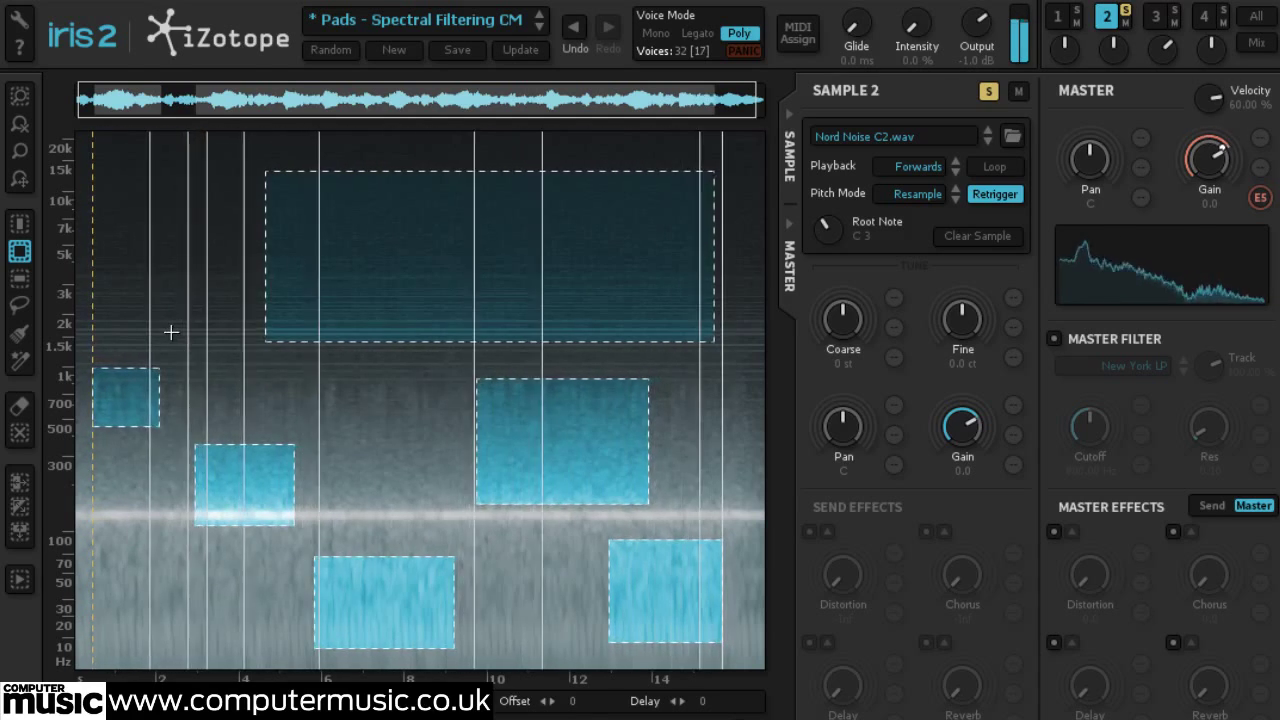
# Draw lasso selections—a bottom sawtooth and two top wedges—then clear them all.
pyautogui.click(20, 433)
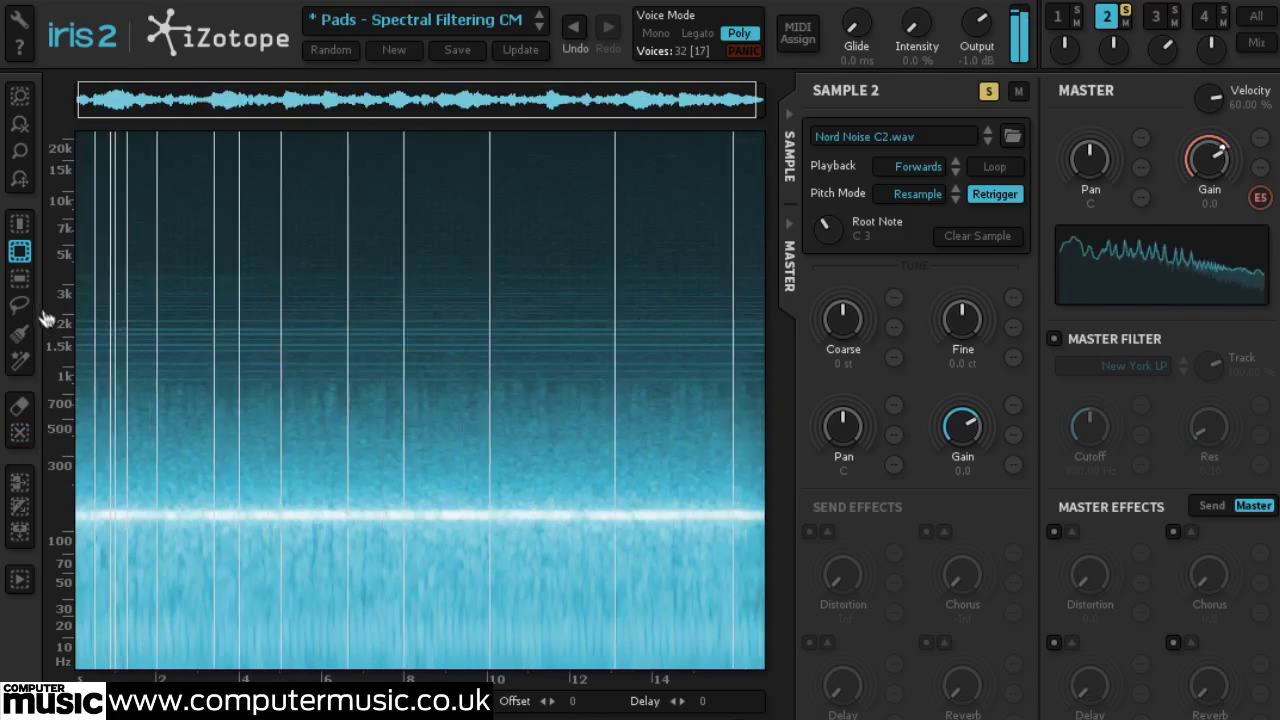
pyautogui.click(19, 305)
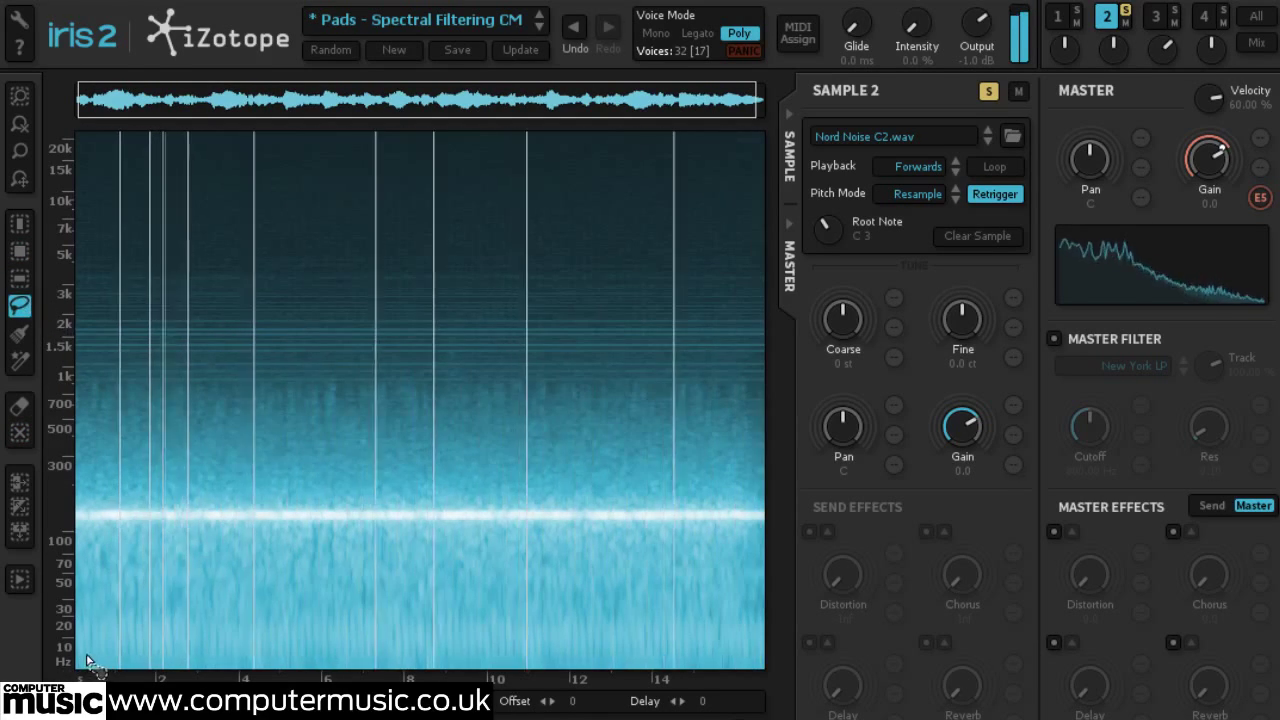
pyautogui.moveTo(87, 661)
pyautogui.mouseDown()
pyautogui.moveTo(167, 258)
pyautogui.moveTo(390, 590)
pyautogui.moveTo(524, 200)
pyautogui.moveTo(588, 592)
pyautogui.moveTo(710, 400)
pyautogui.moveTo(720, 625)
pyautogui.moveTo(735, 668)
pyautogui.mouseUp()
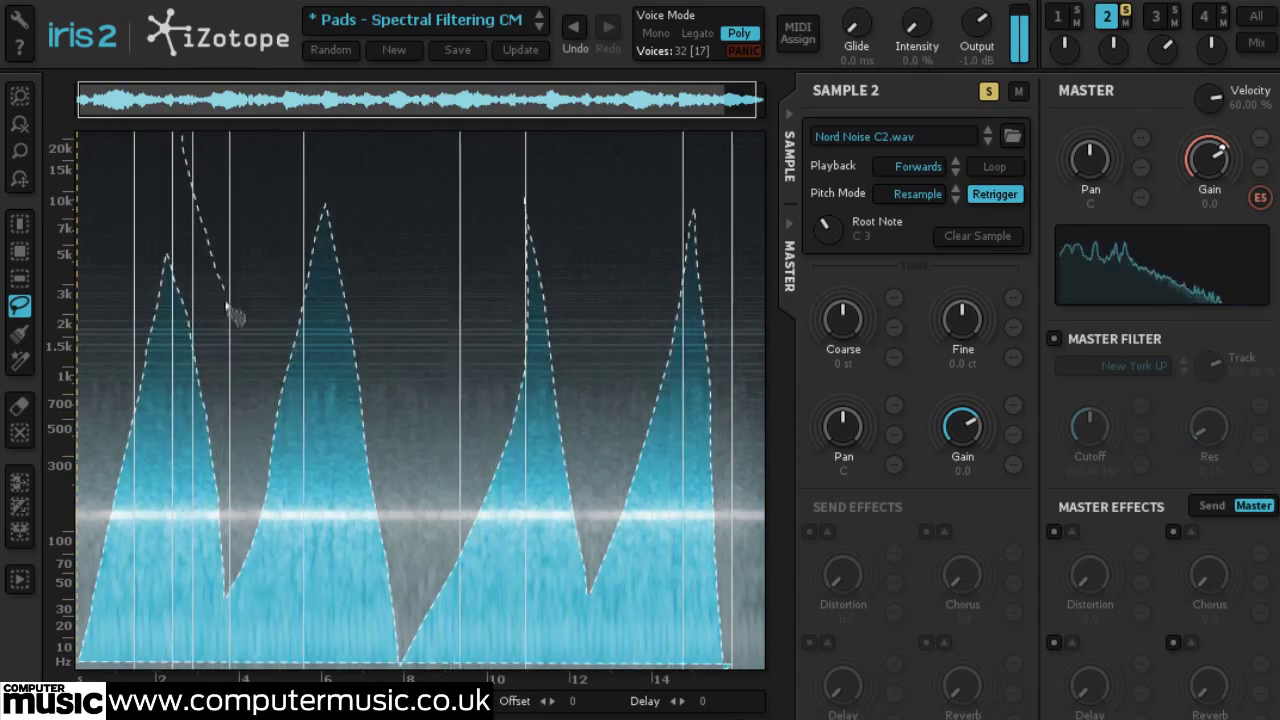
pyautogui.moveTo(234, 316); pyautogui.dragTo(312, 135)
pyautogui.moveTo(383, 185)
pyautogui.mouseDown()
pyautogui.moveTo(404, 325)
pyautogui.moveTo(475, 178)
pyautogui.mouseUp()
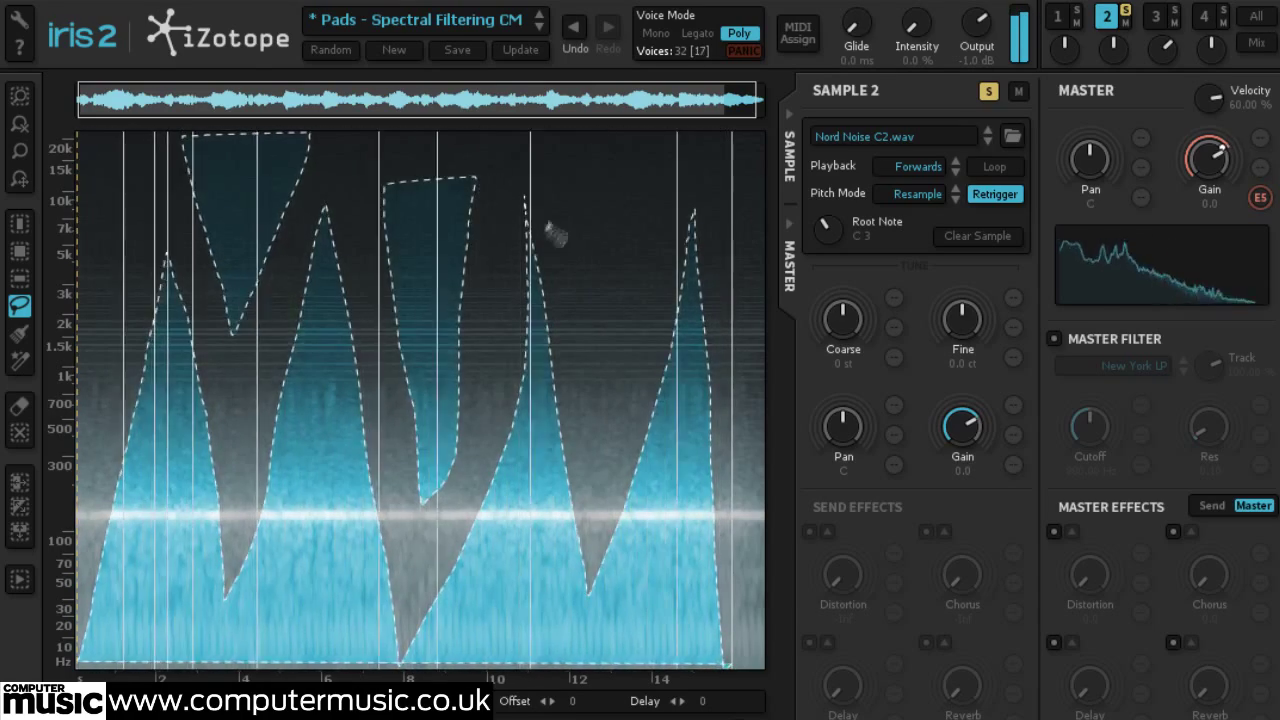
pyautogui.moveTo(570, 158)
pyautogui.mouseDown()
pyautogui.moveTo(631, 371)
pyautogui.moveTo(693, 173)
pyautogui.moveTo(685, 145)
pyautogui.mouseUp()
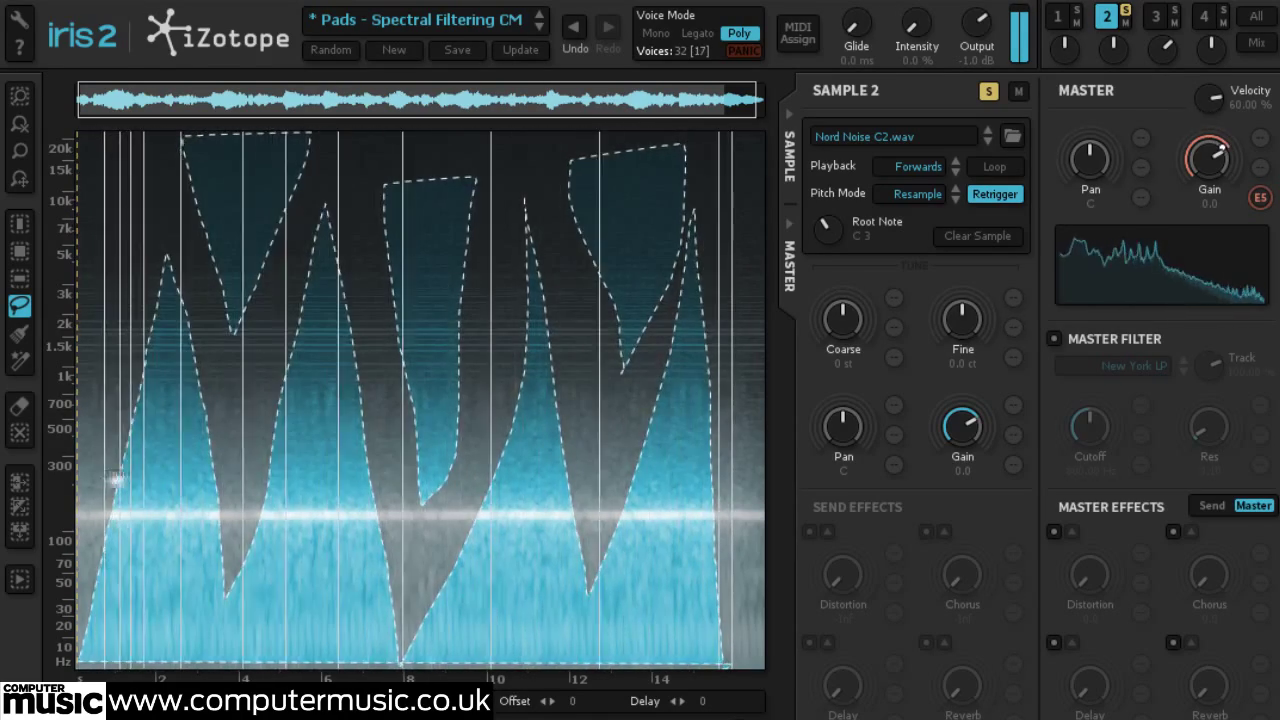
pyautogui.click(20, 434)
# Brush-paint a curving middle stroke and a far-left stroke, then a smaller-brush K-shape.
pyautogui.click(20, 333)
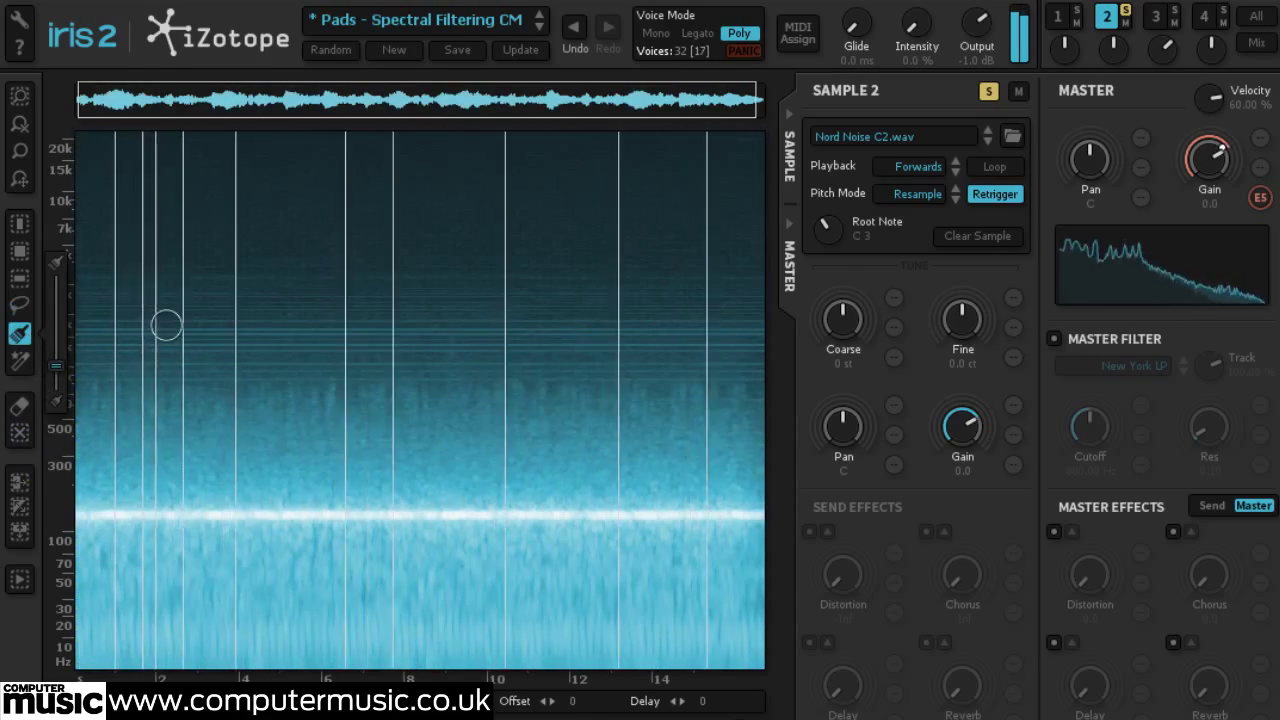
pyautogui.moveTo(183, 297)
pyautogui.mouseDown()
pyautogui.moveTo(260, 479)
pyautogui.moveTo(605, 584)
pyautogui.mouseUp()
pyautogui.moveTo(128, 545)
pyautogui.mouseDown()
pyautogui.moveTo(106, 388)
pyautogui.moveTo(58, 339)
pyautogui.moveTo(59, 291)
pyautogui.mouseUp()
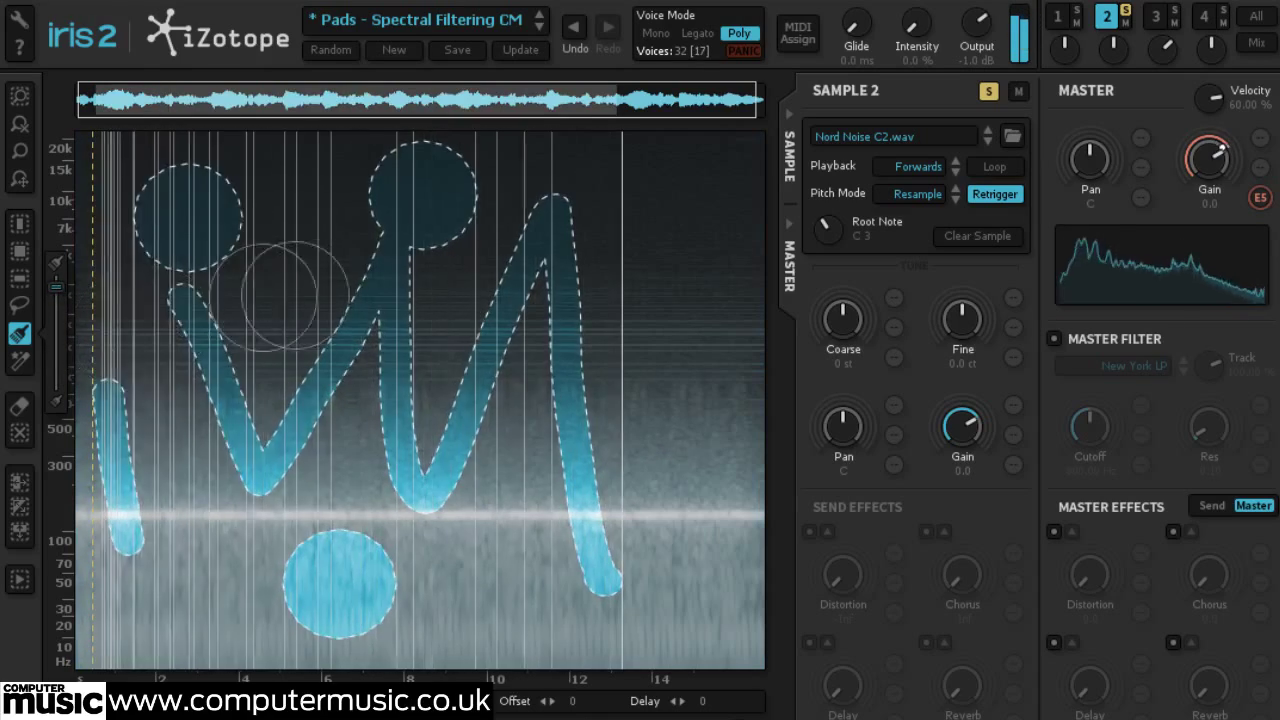
pyautogui.scroll(-5, 655, 388)
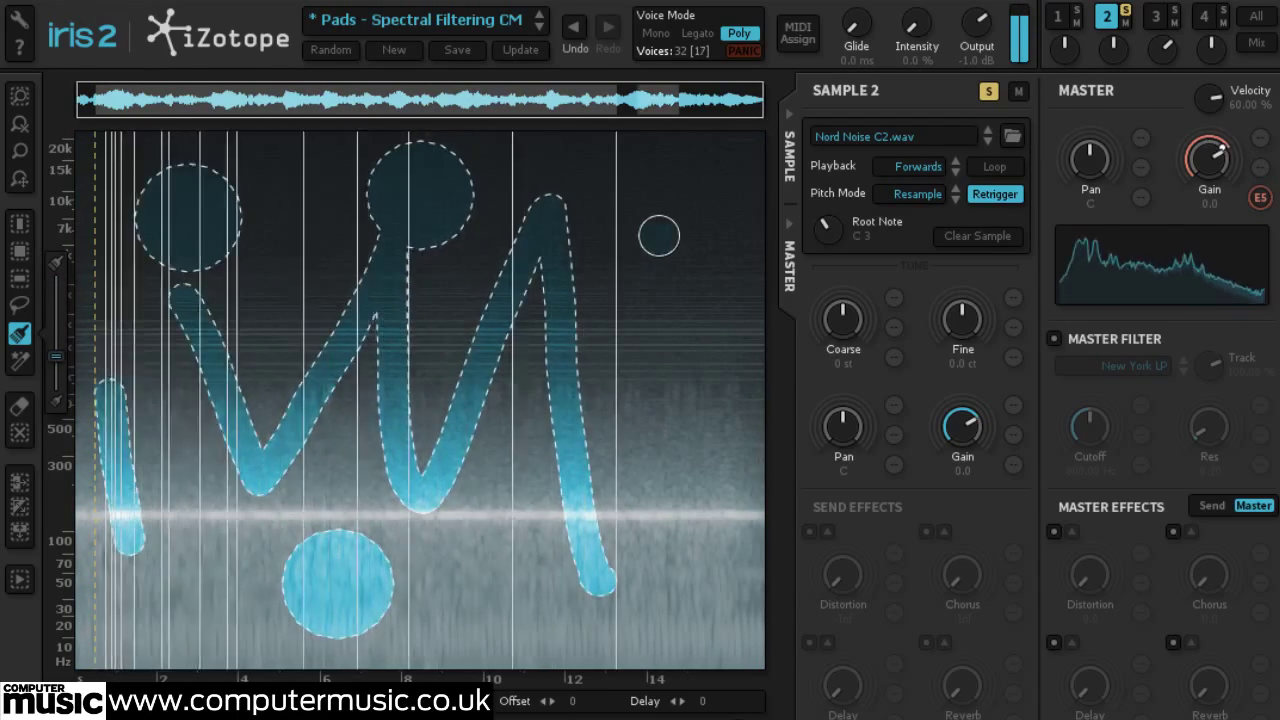
pyautogui.moveTo(657, 234)
pyautogui.mouseDown()
pyautogui.moveTo(571, 343)
pyautogui.moveTo(665, 435)
pyautogui.moveTo(690, 600)
pyautogui.moveTo(715, 630)
pyautogui.moveTo(140, 634)
pyautogui.mouseUp()
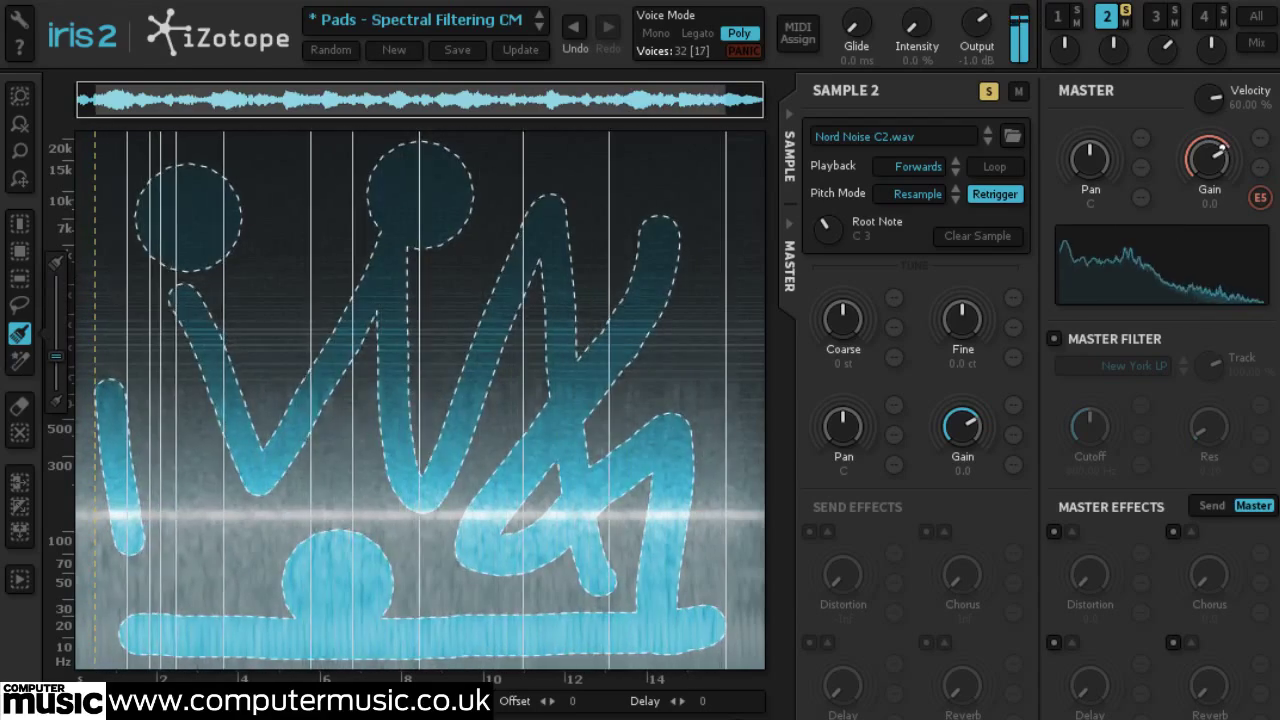
# Clear the brush strokes and wand-select the low bands at the start and between beats 4–8.
pyautogui.click(19, 432)
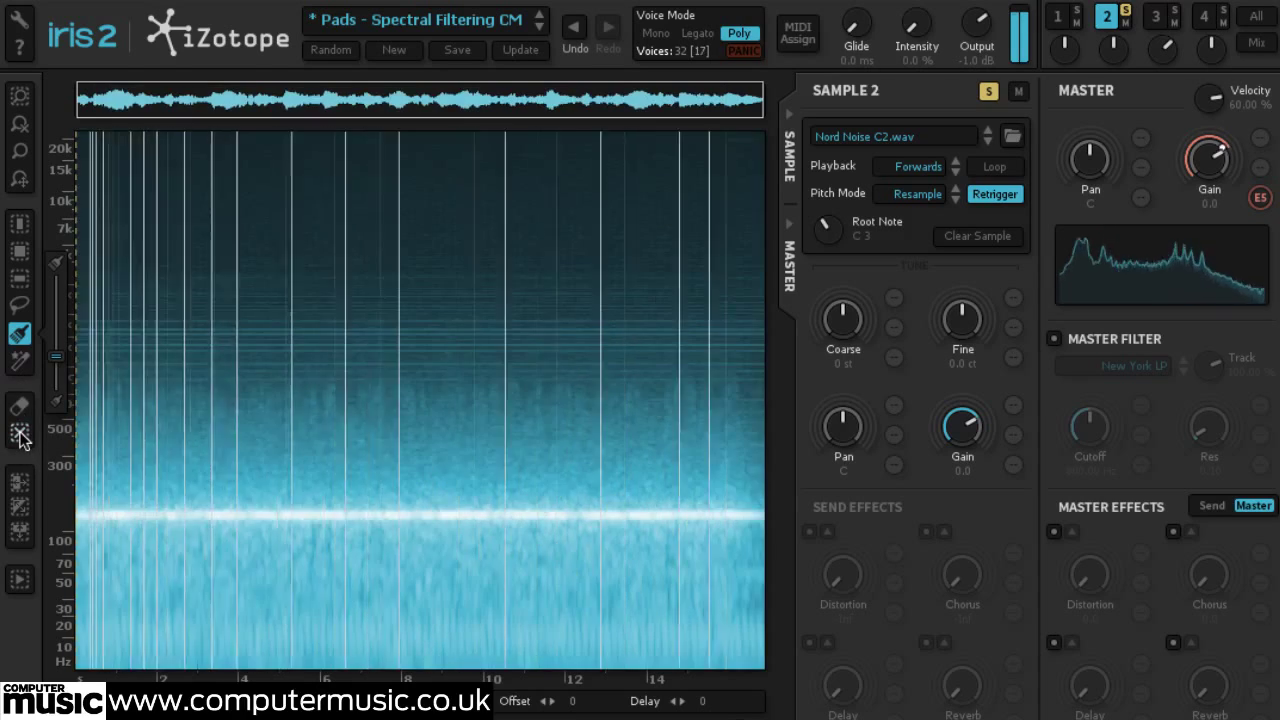
pyautogui.click(20, 362)
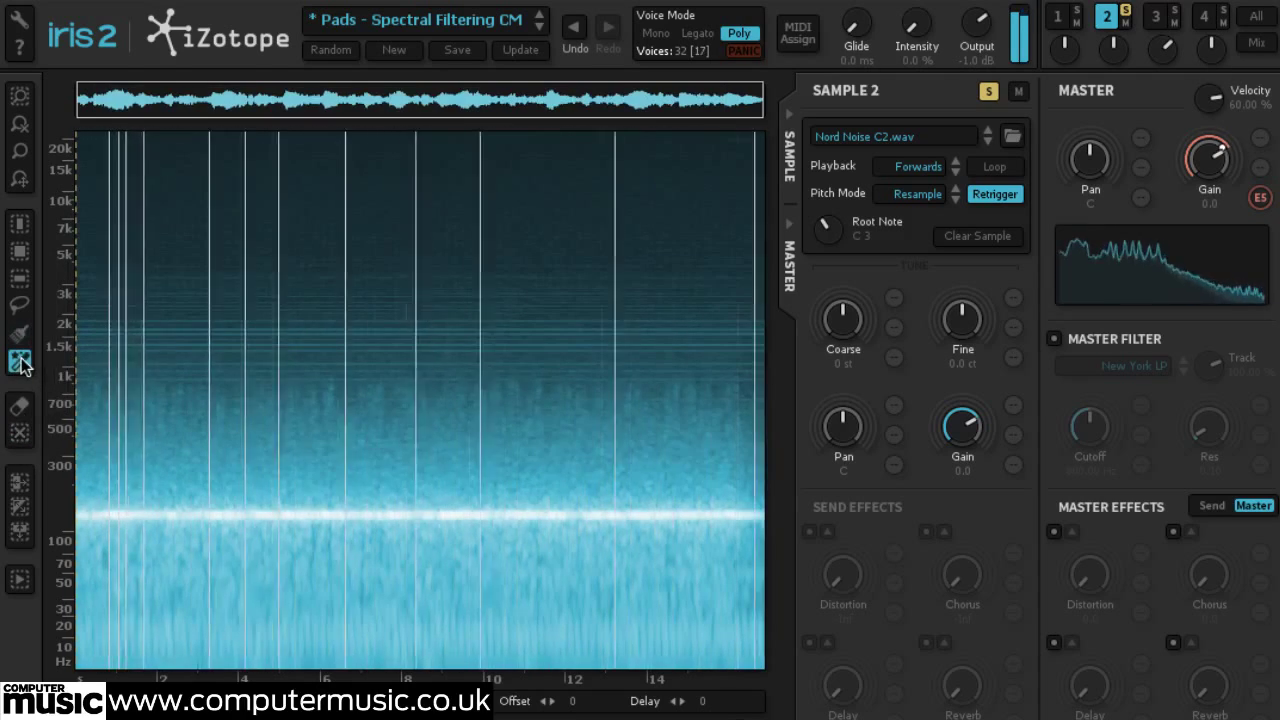
pyautogui.click(127, 570)
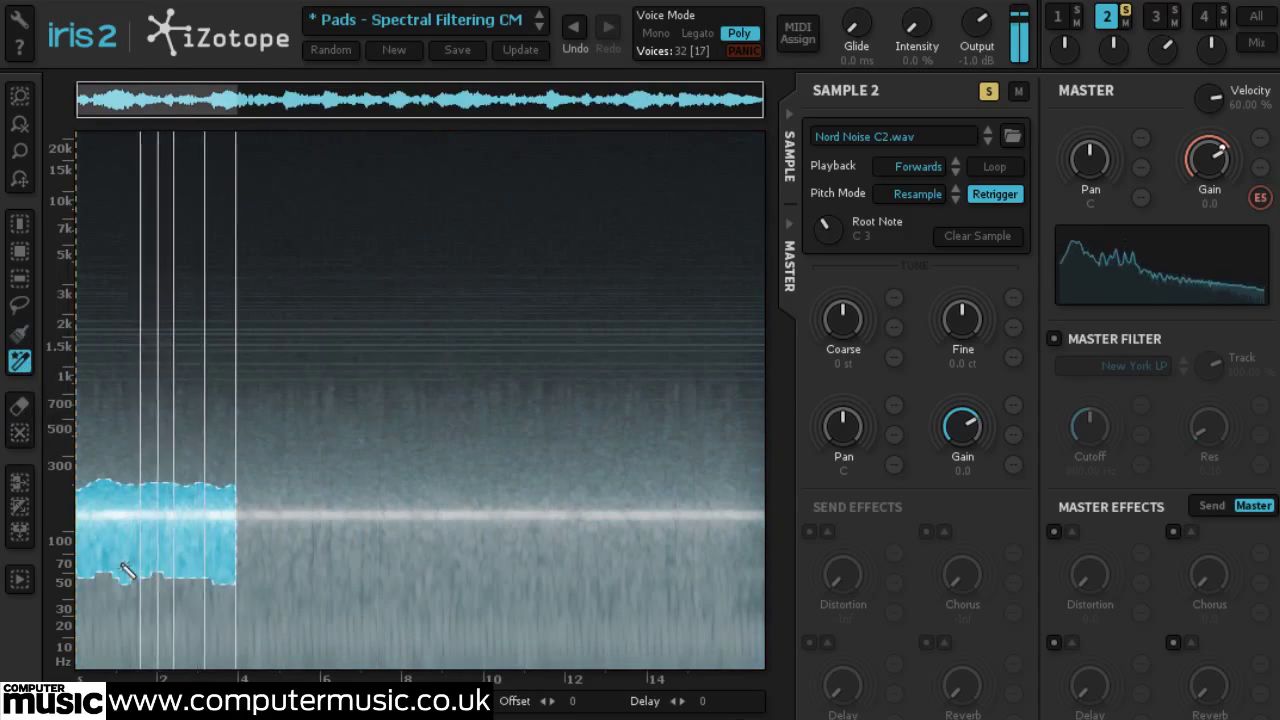
pyautogui.keyDown('shift'); pyautogui.click(345, 495); pyautogui.keyUp('shift')
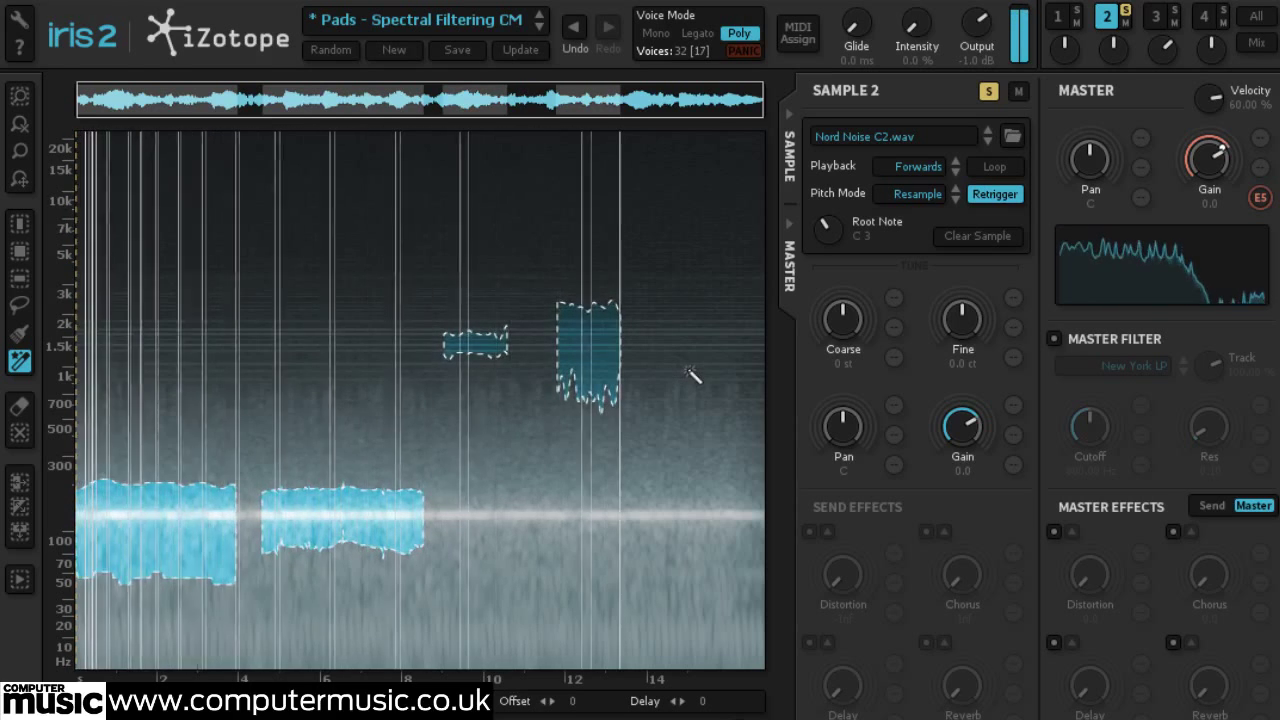
# Add tall wand strips near both ends and extend the middle low band to about beat 12.
pyautogui.keyDown('shift'); pyautogui.click(680, 420); pyautogui.keyUp('shift')
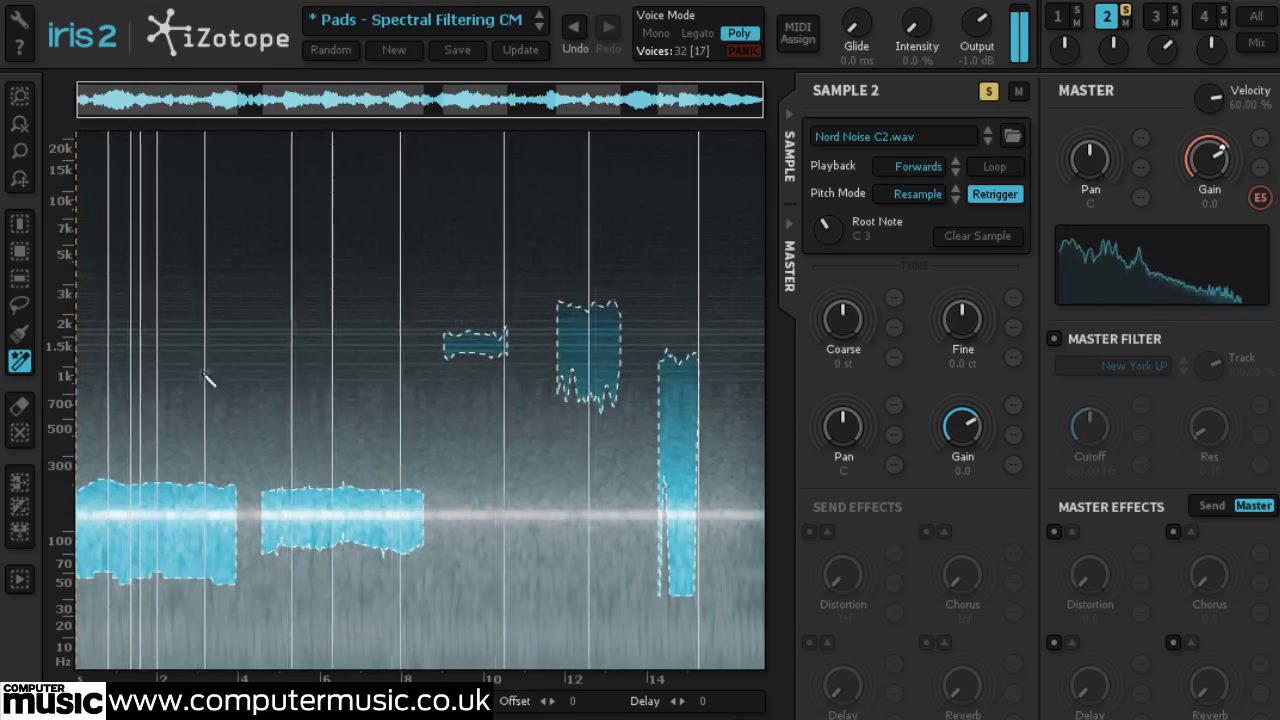
pyautogui.keyDown('shift'); pyautogui.click(155, 368); pyautogui.keyUp('shift')
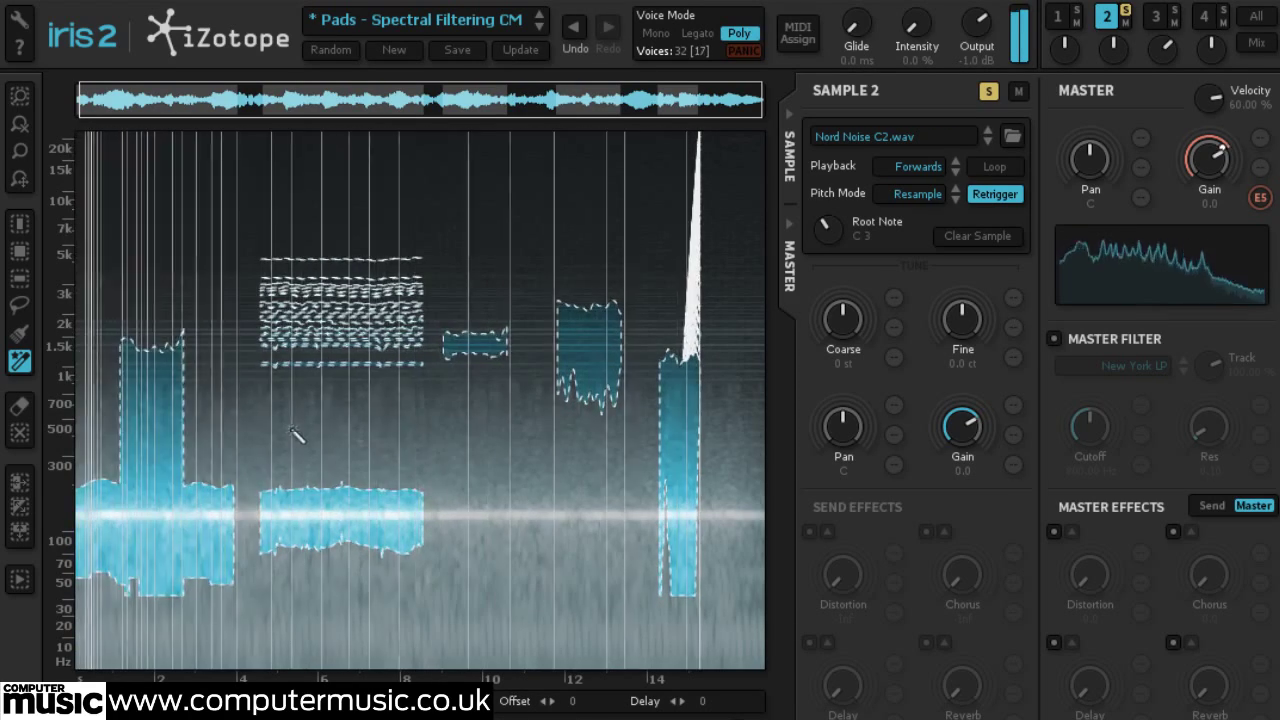
pyautogui.click(493, 512)
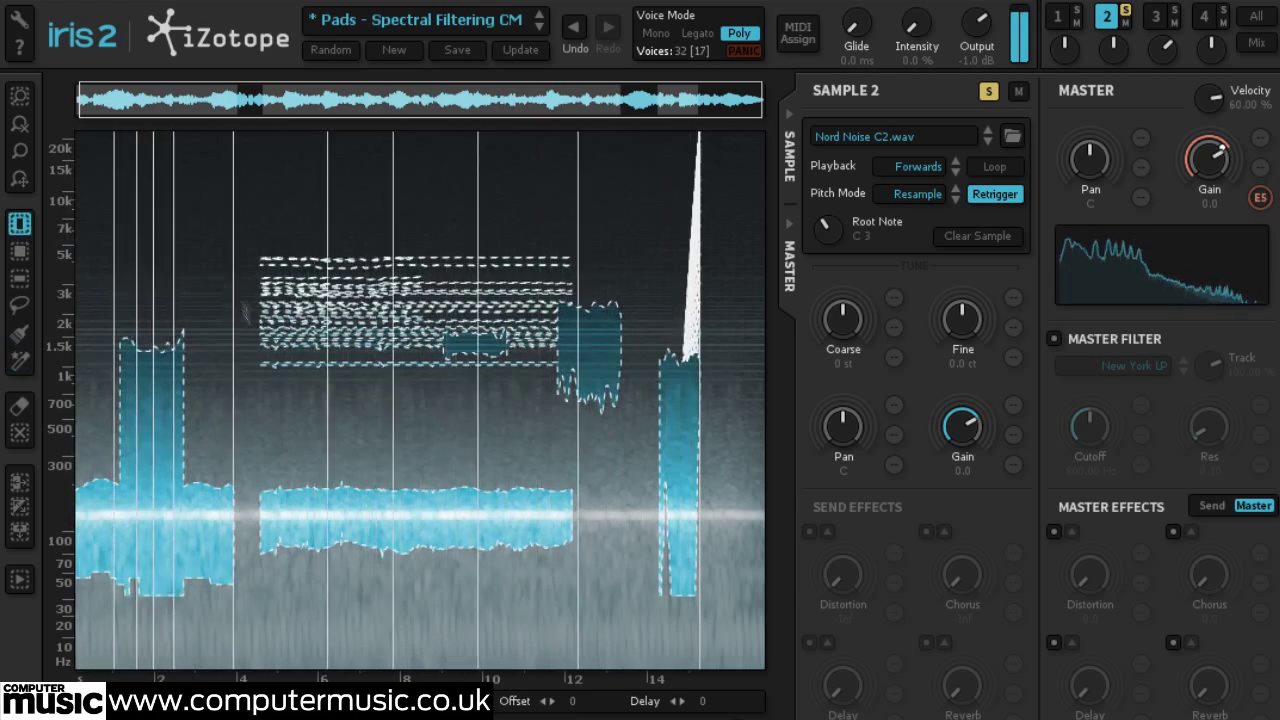
# Drag the long lower selection band up to around 200–400 Hz, shifted slightly left.
pyautogui.moveTo(383, 527)
pyautogui.mouseDown()
pyautogui.moveTo(393, 486)
pyautogui.moveTo(314, 491)
pyautogui.mouseUp()
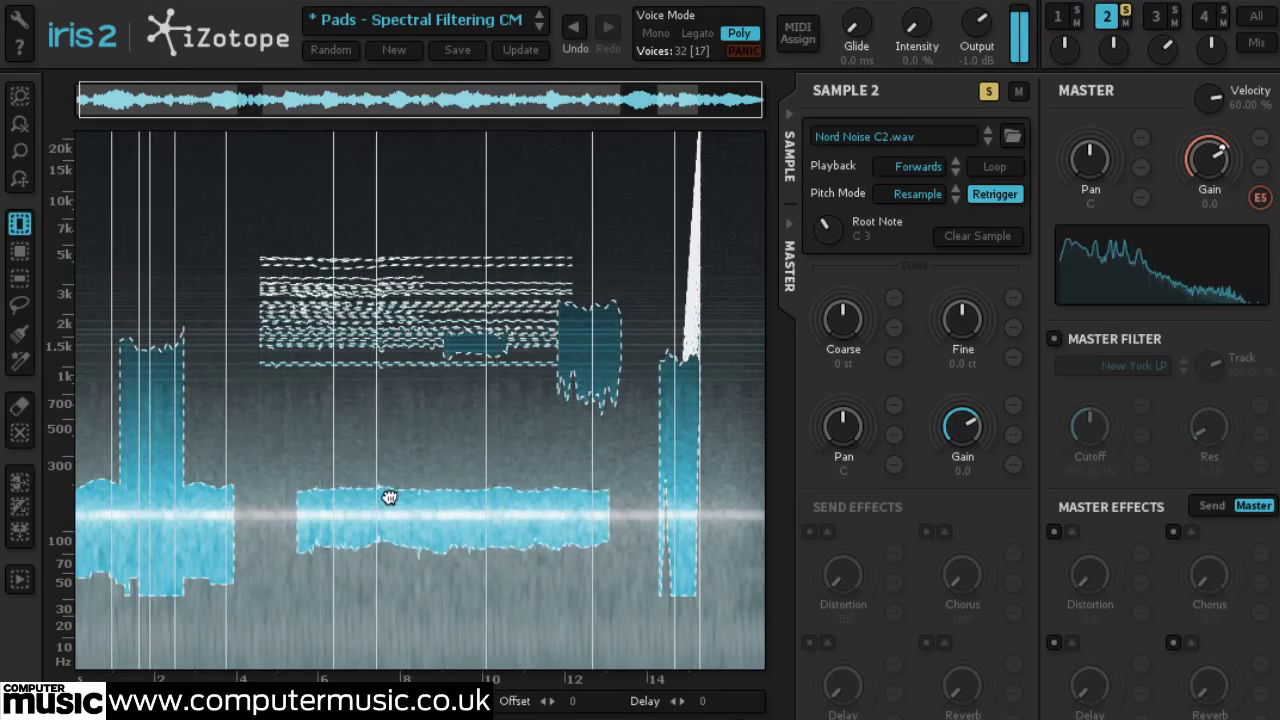
pyautogui.click(19, 280)
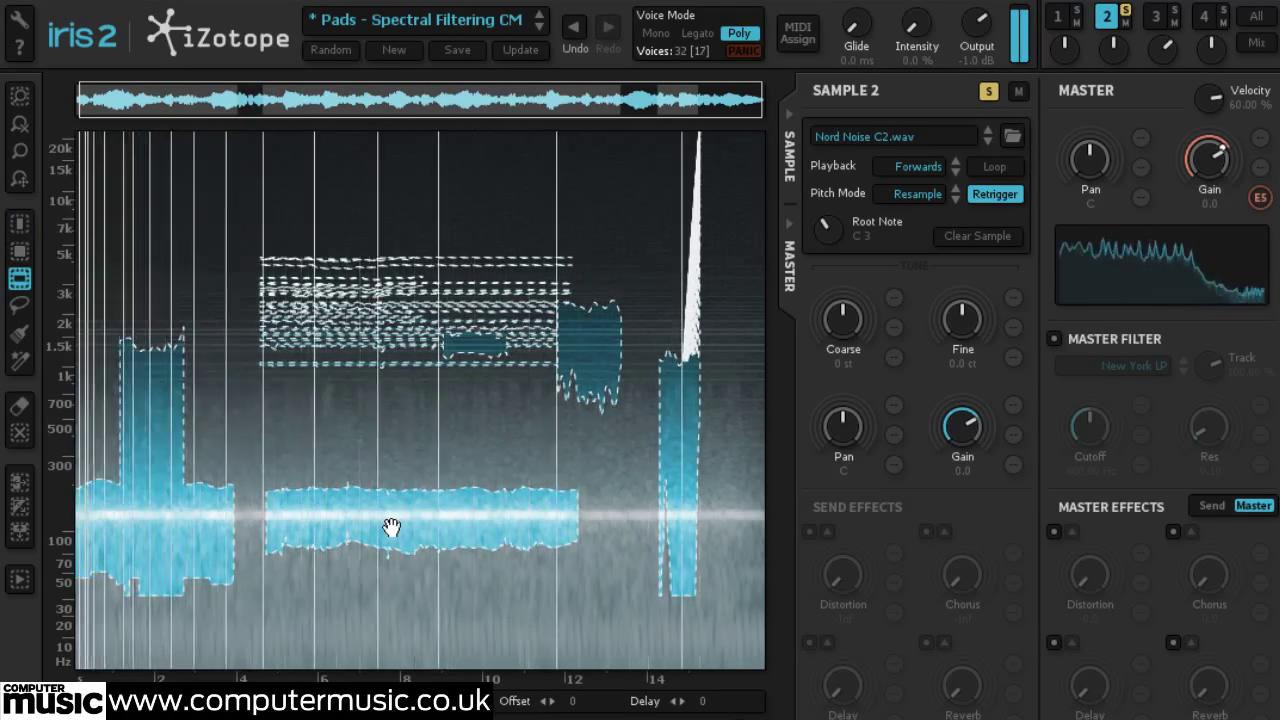
pyautogui.moveTo(391, 528); pyautogui.dragTo(394, 455)
pyautogui.moveTo(391, 526); pyautogui.dragTo(403, 527)
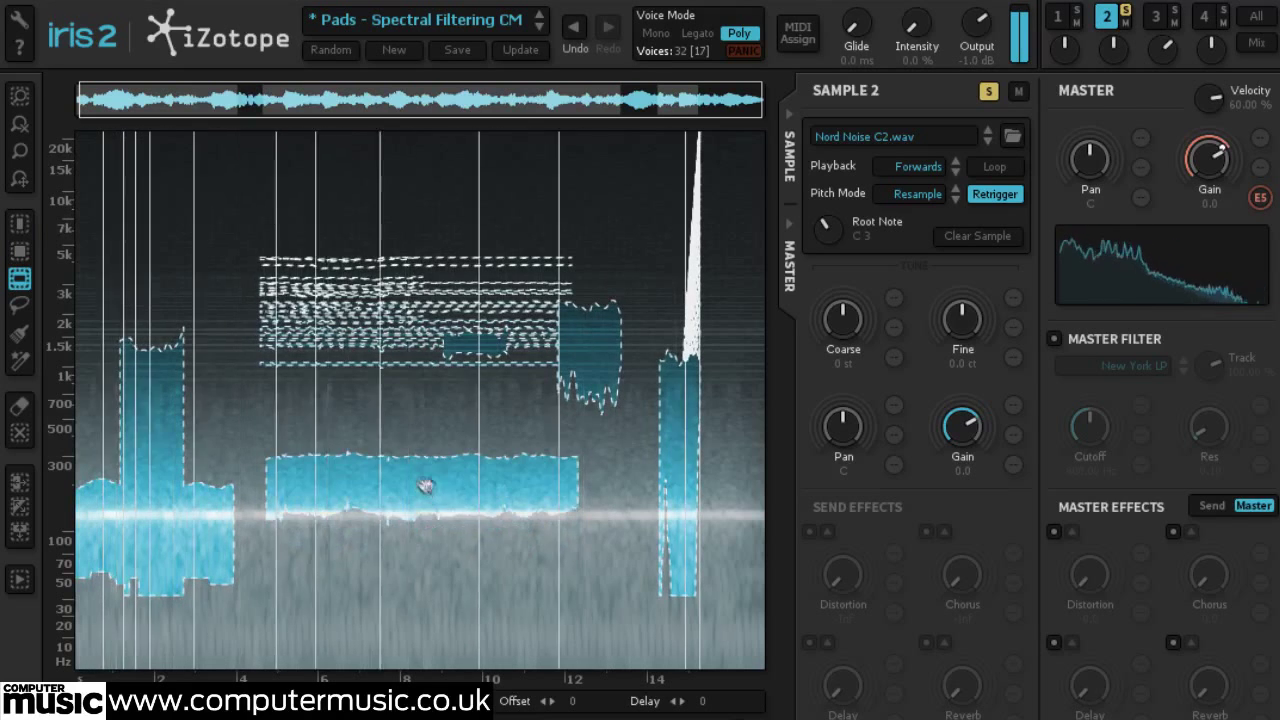
pyautogui.click(30, 253)
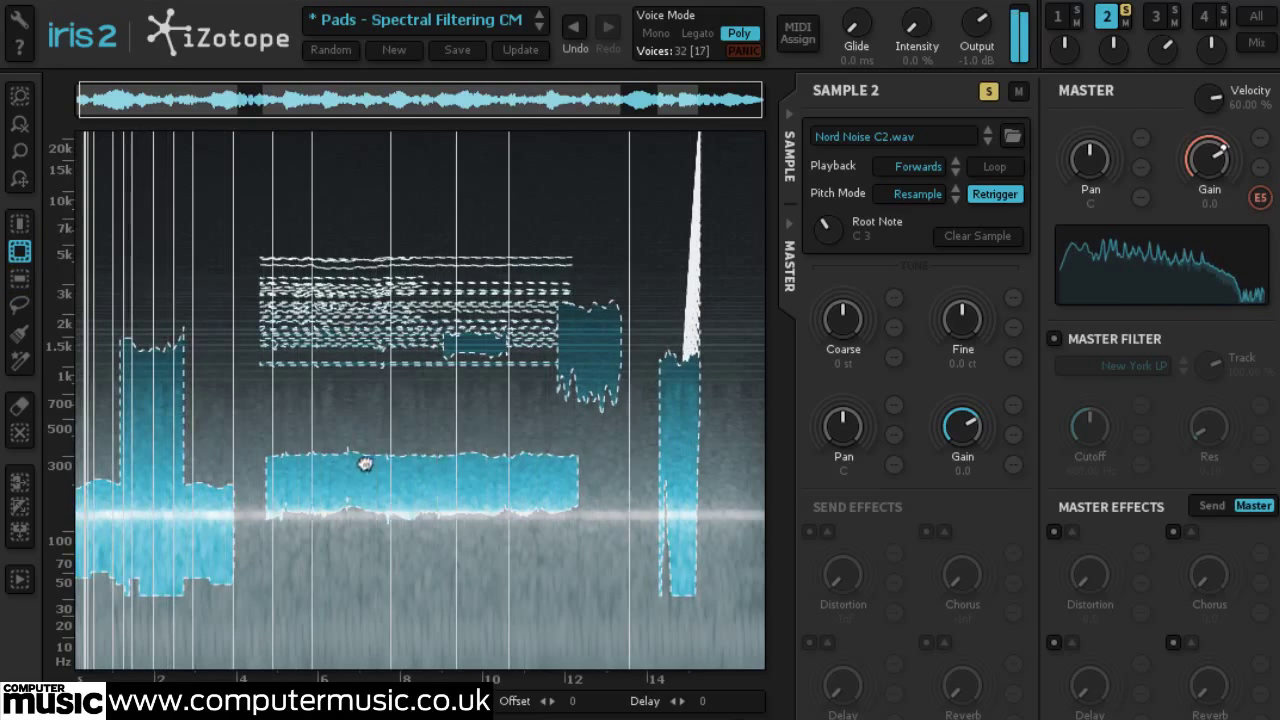
pyautogui.moveTo(414, 519); pyautogui.dragTo(338, 485)
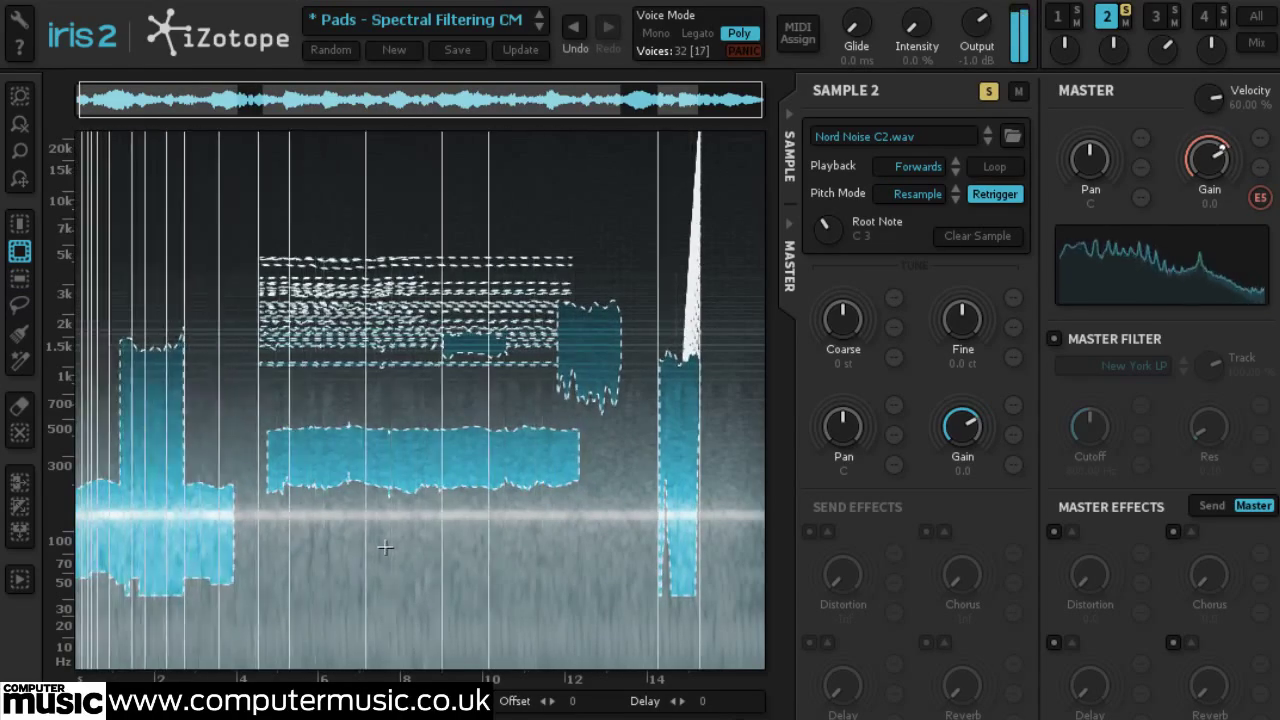
# Erase round holes from the lower band, then clear all selections from the spectrogram.
pyautogui.click(21, 409)
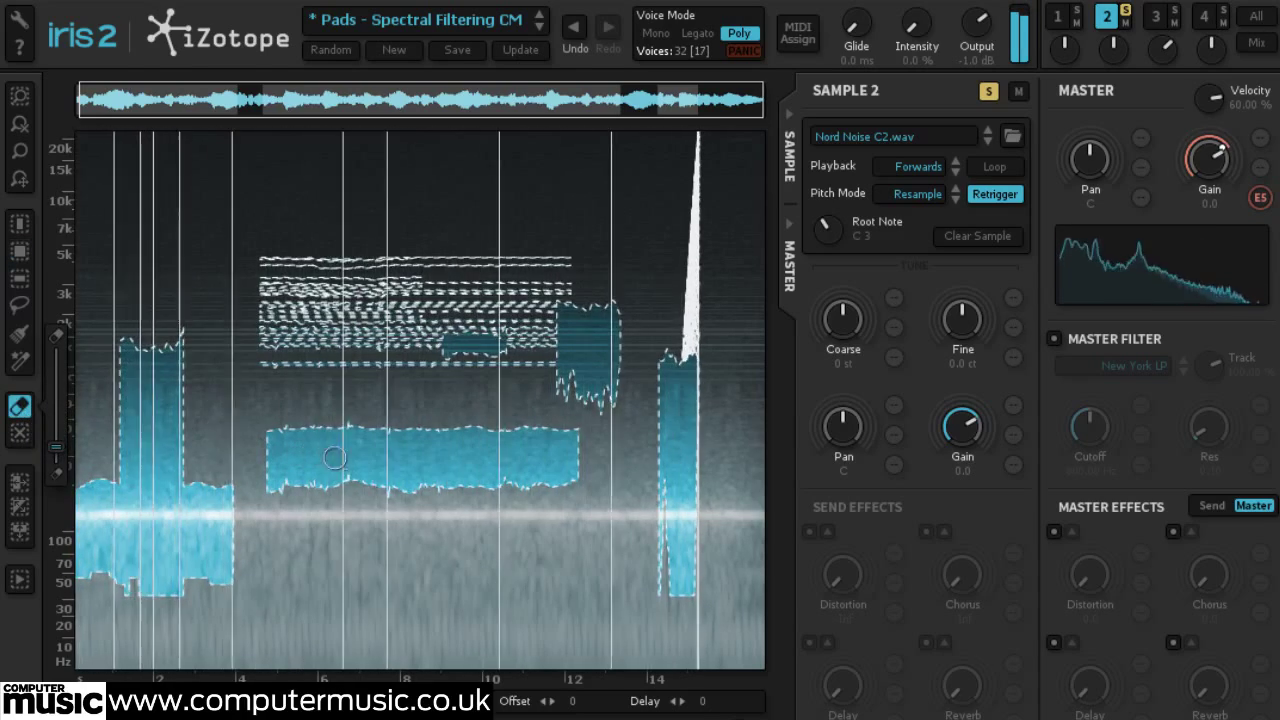
pyautogui.click(405, 452)
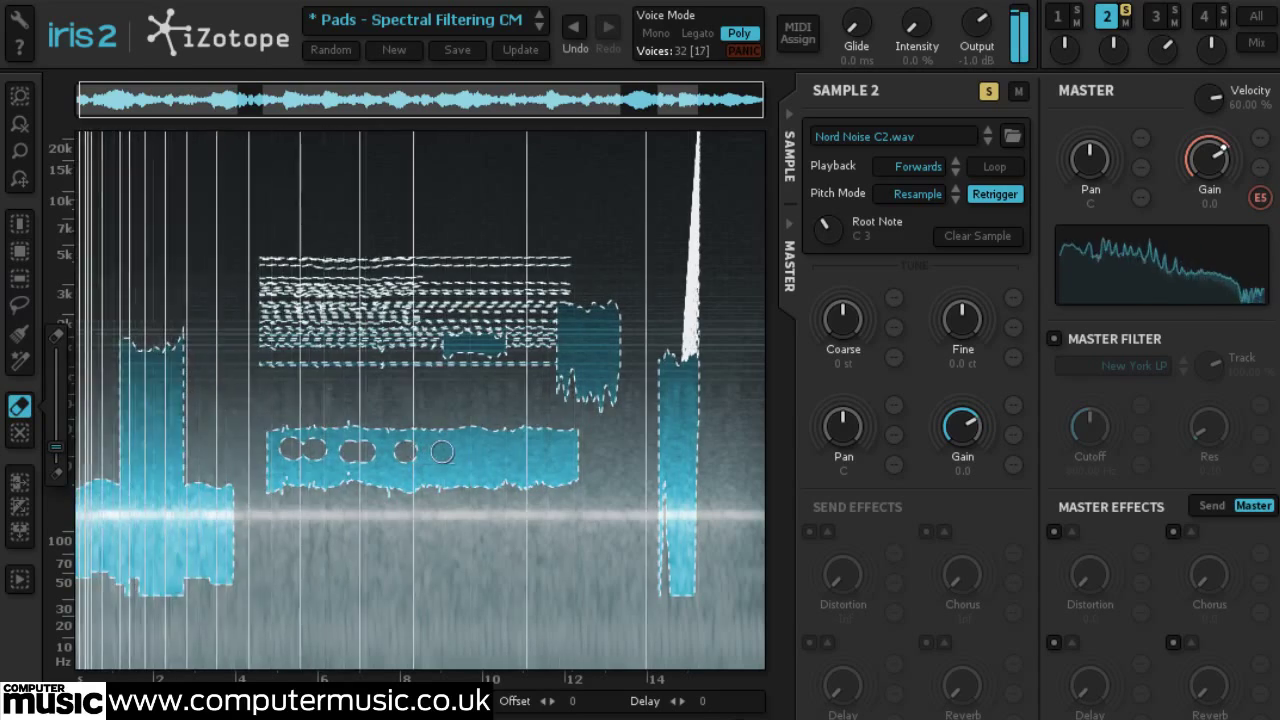
pyautogui.click(447, 452)
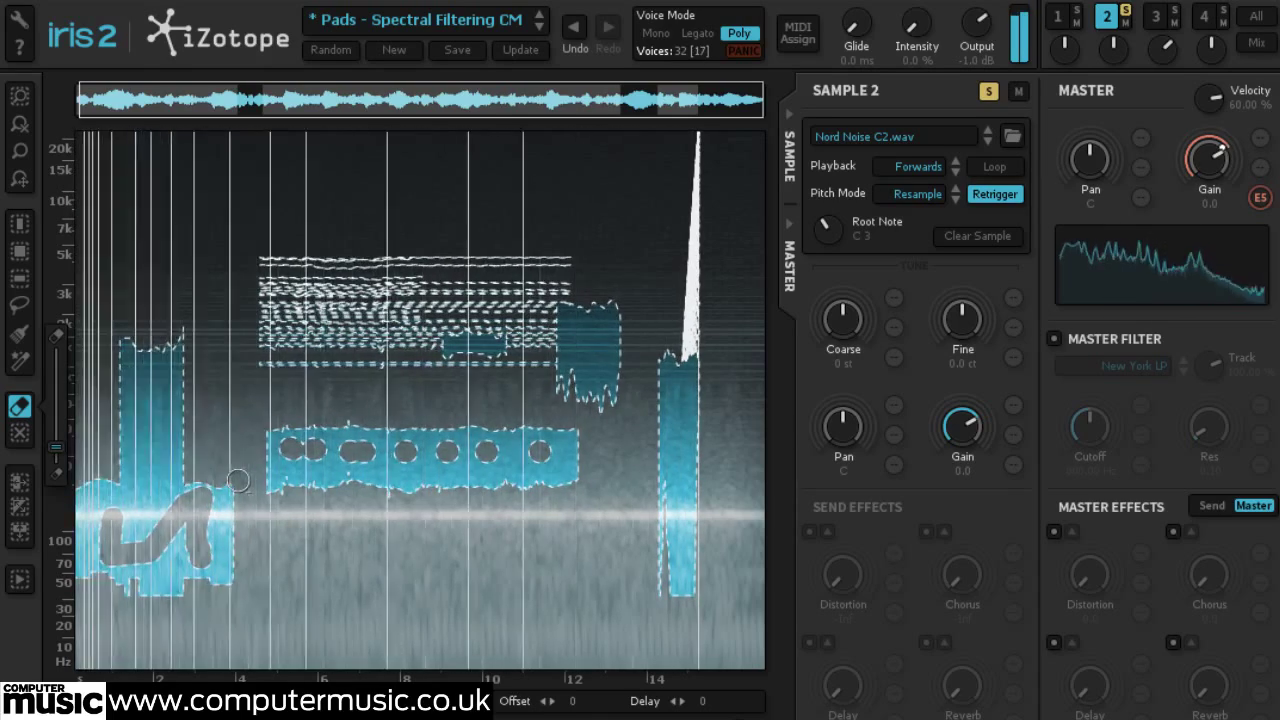
pyautogui.click(14, 435)
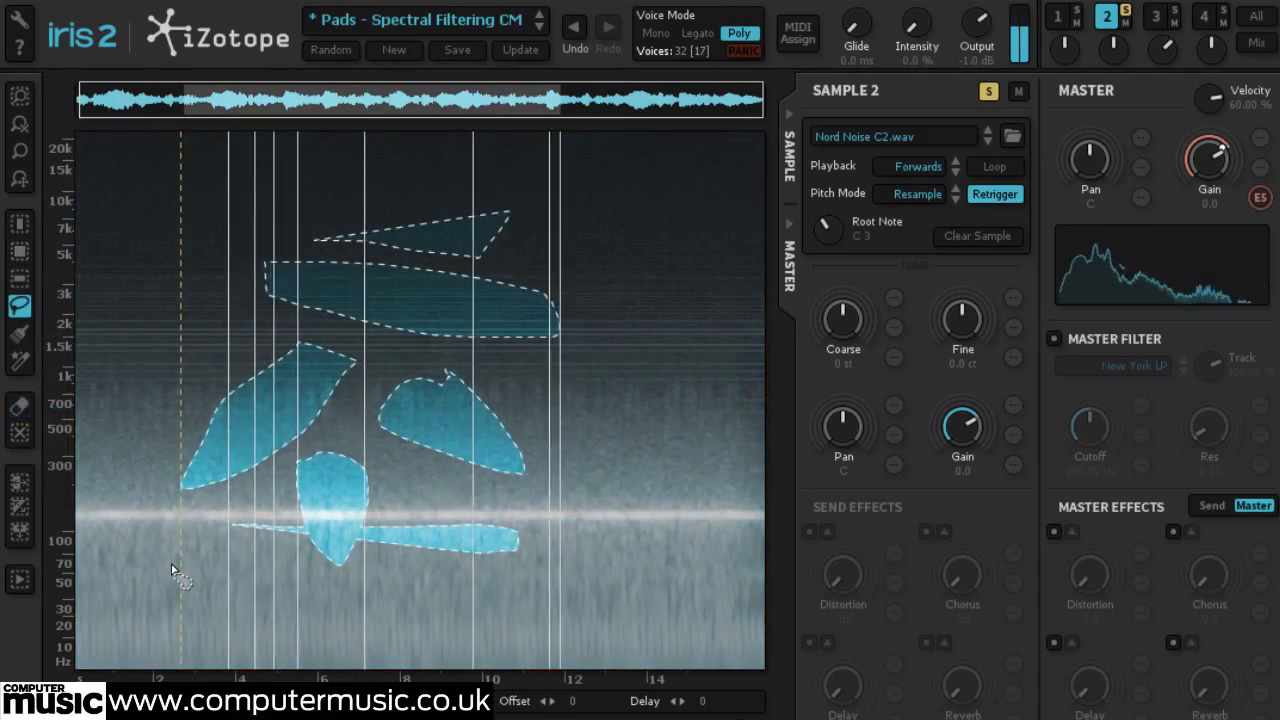
# Toggle selection inversion on and off twice, comparing the lasso shapes against their surroundings.
pyautogui.click(18, 488)
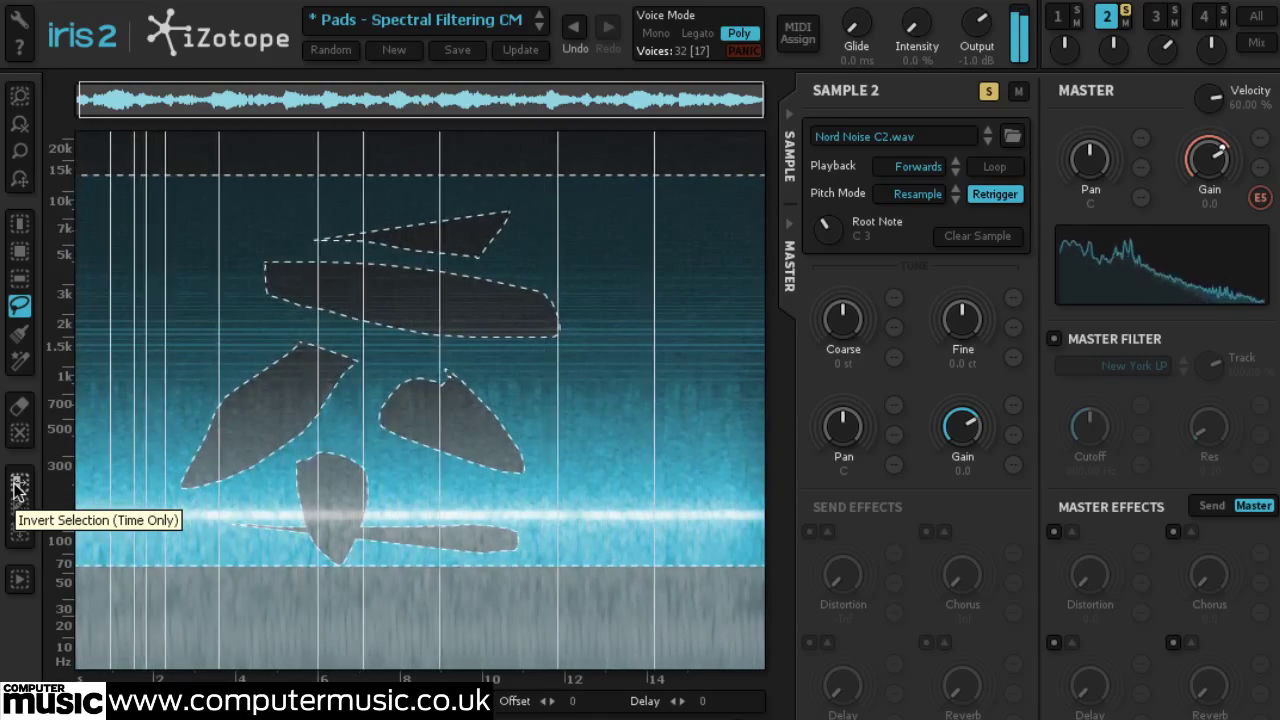
pyautogui.click(18, 488)
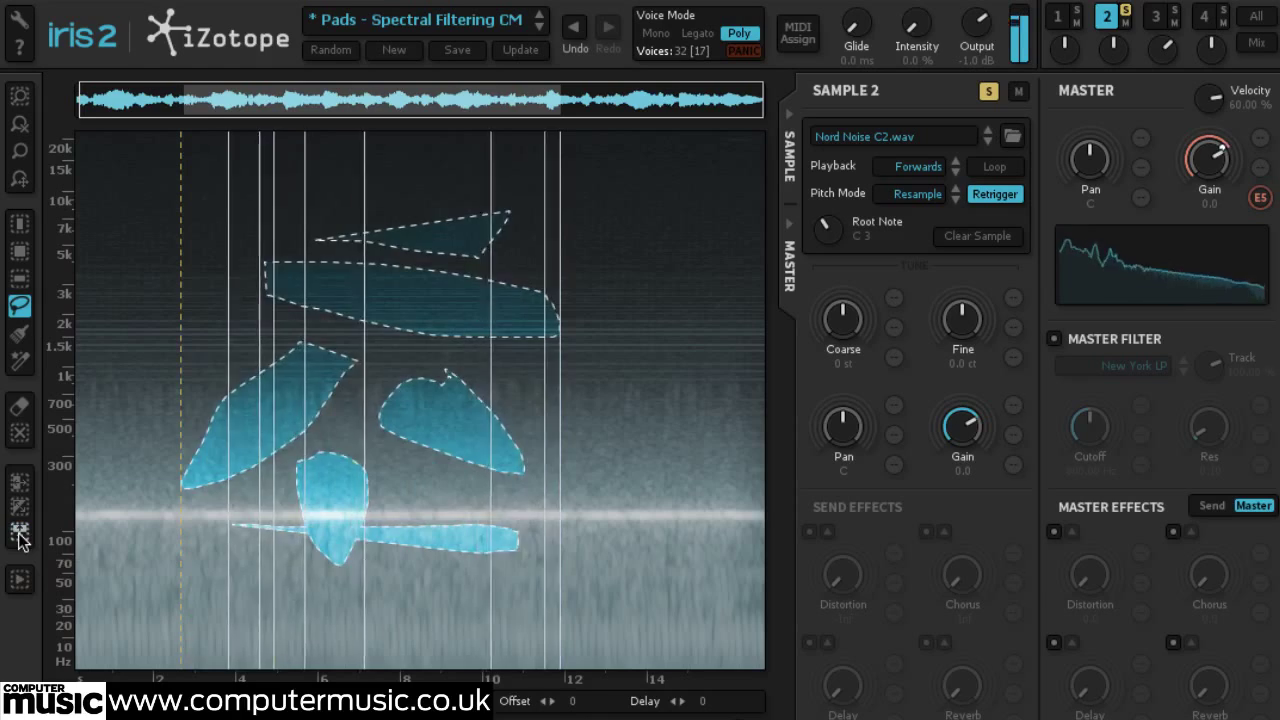
pyautogui.click(21, 509)
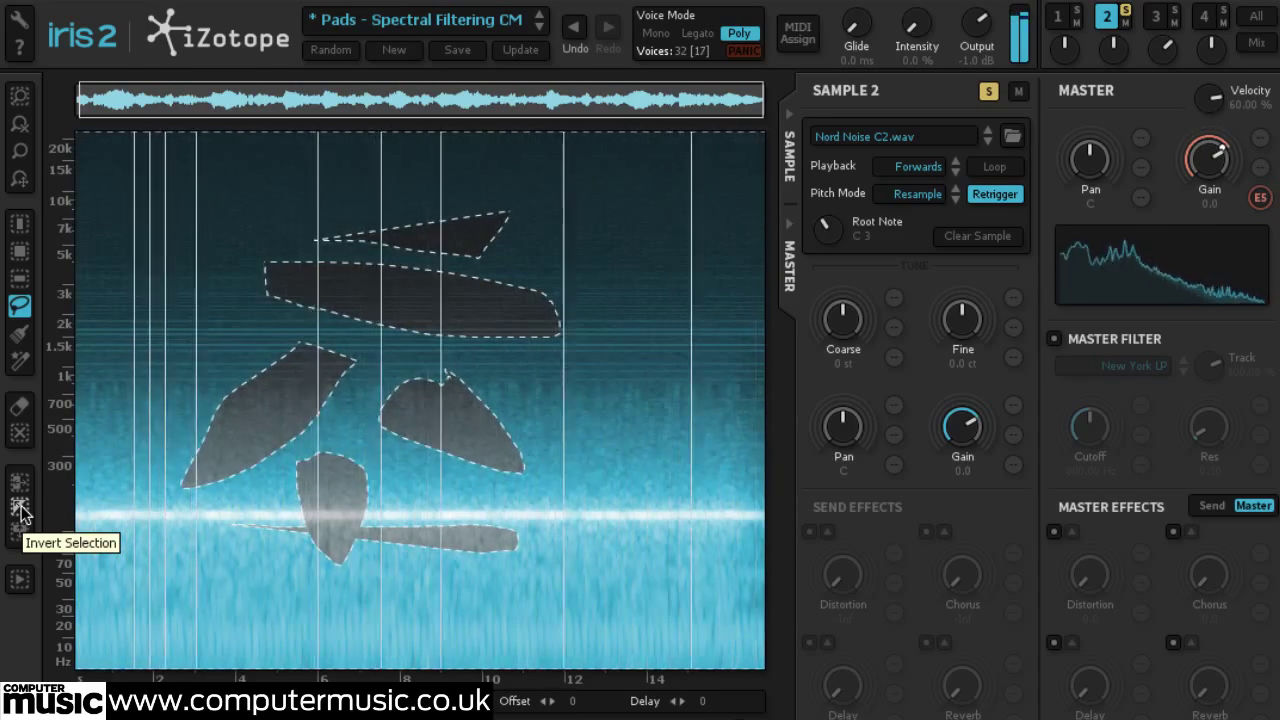
pyautogui.click(22, 512)
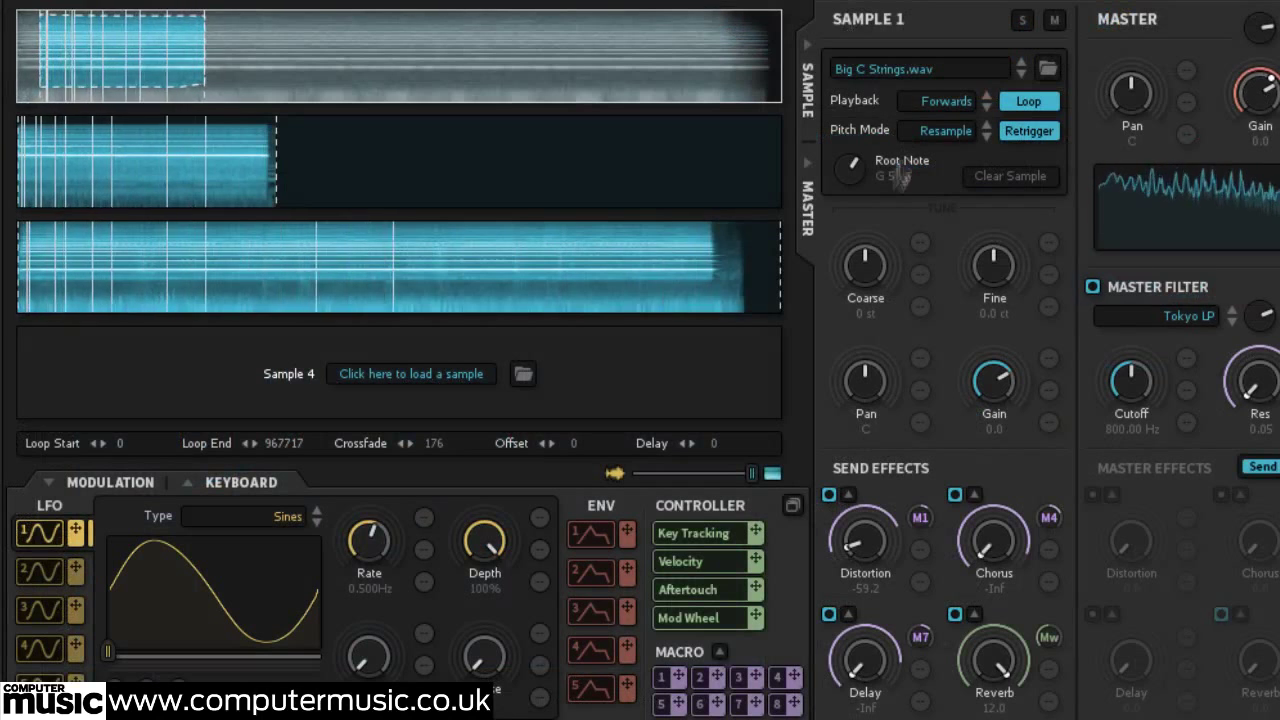
# Copy sample 1's Big C Strings and paste it into empty slot four.
pyautogui.rightClick(371, 44)
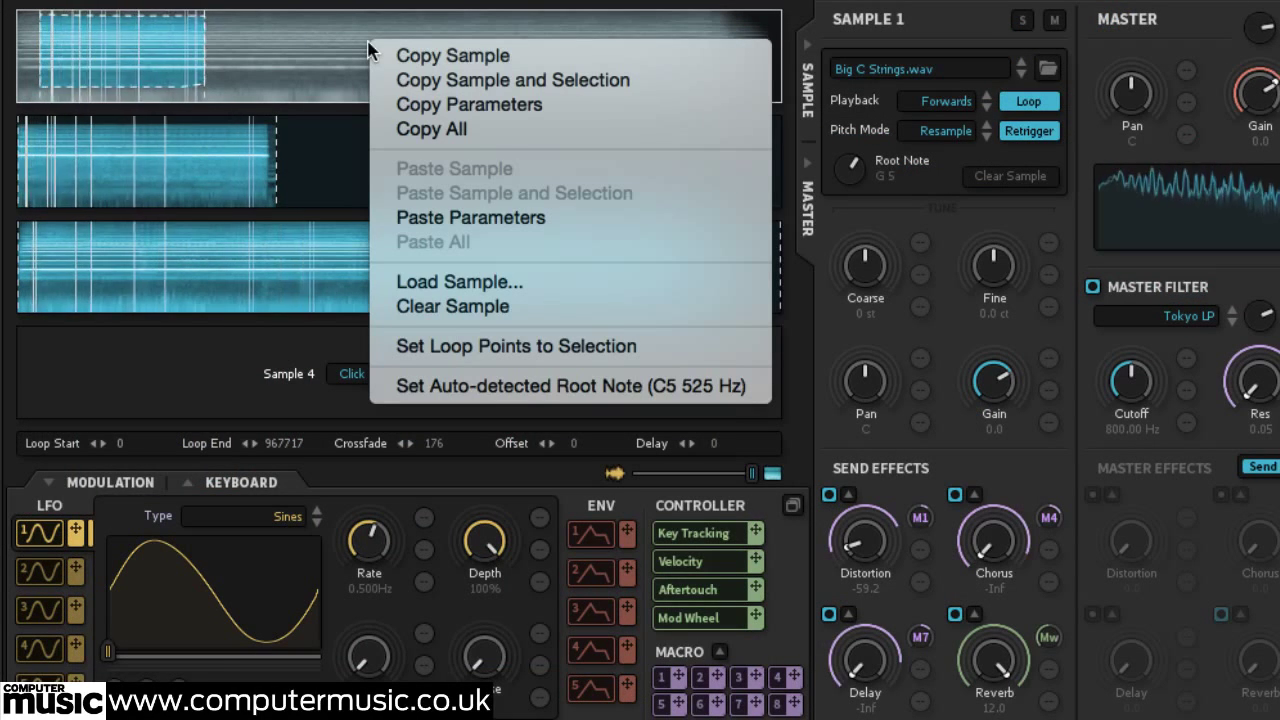
pyautogui.click(432, 57)
pyautogui.rightClick(249, 348)
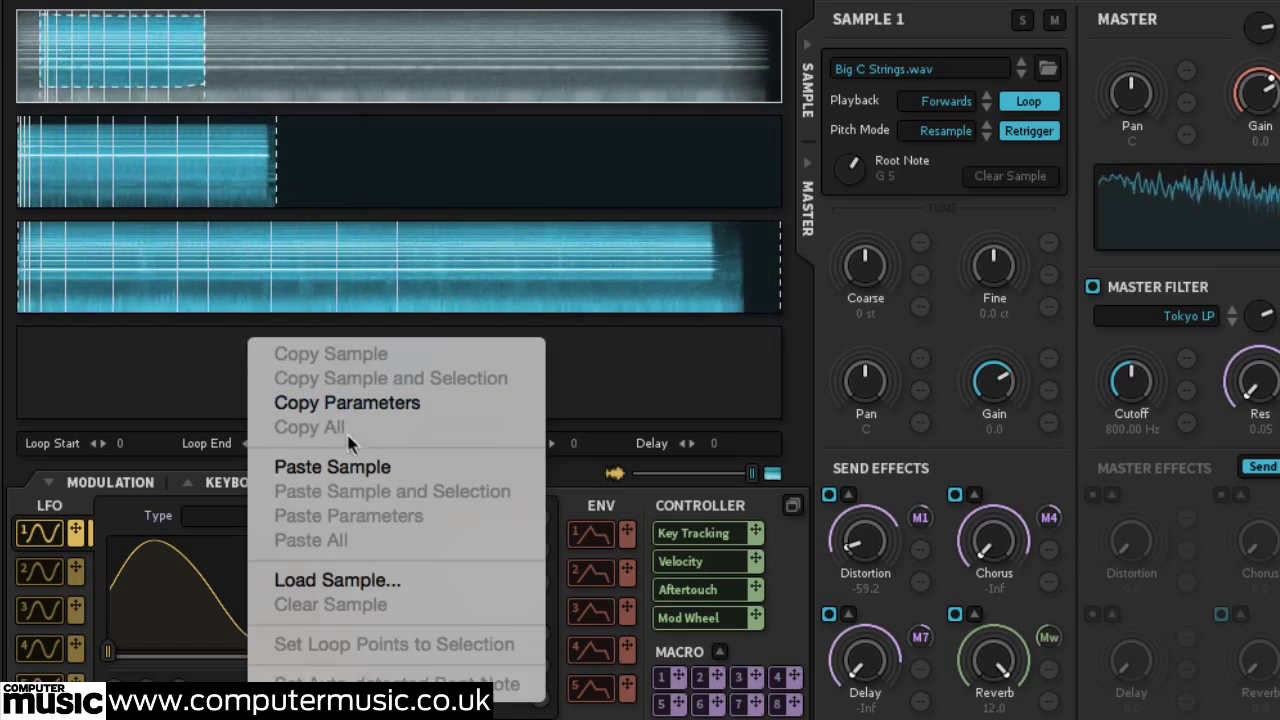
pyautogui.click(352, 464)
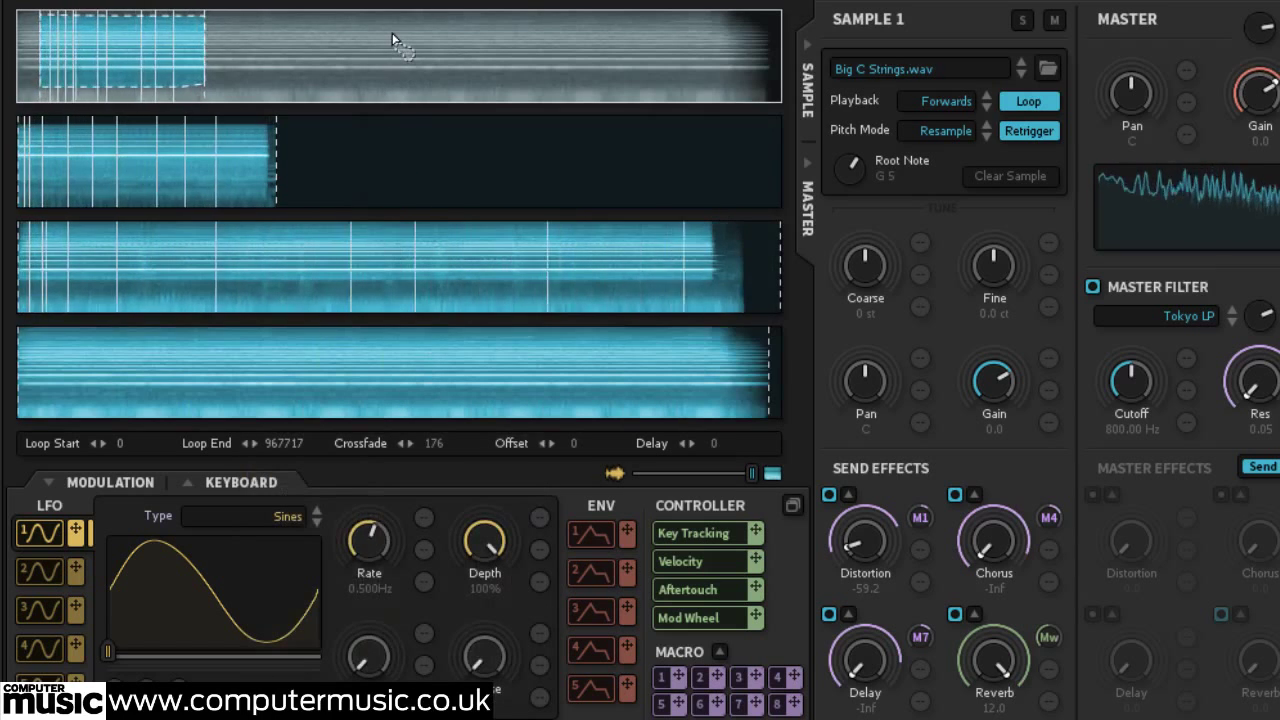
# Copy sample 1's sample and selection and paste both into slot four.
pyautogui.rightClick(392, 40)
pyautogui.click(505, 70)
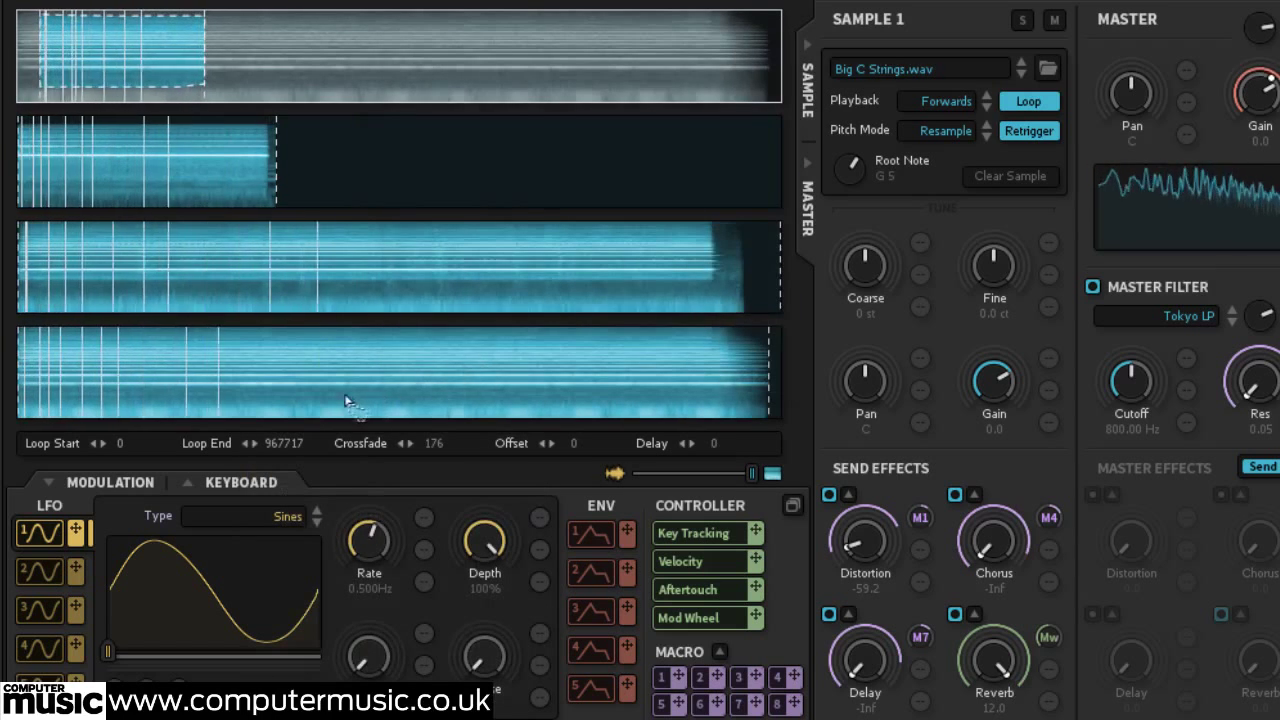
pyautogui.rightClick(334, 380)
pyautogui.click(482, 535)
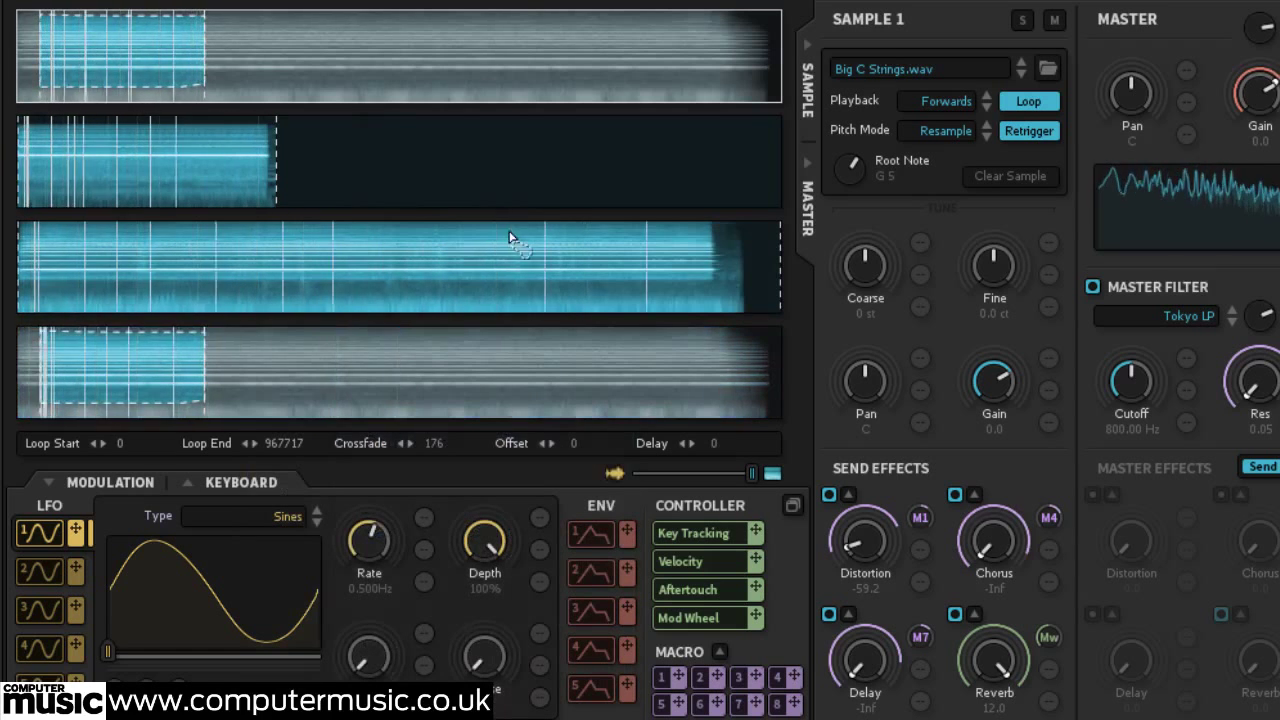
# Copy the Mello Flute C5 slot's parameters and paste them into slot four.
pyautogui.click(367, 174)
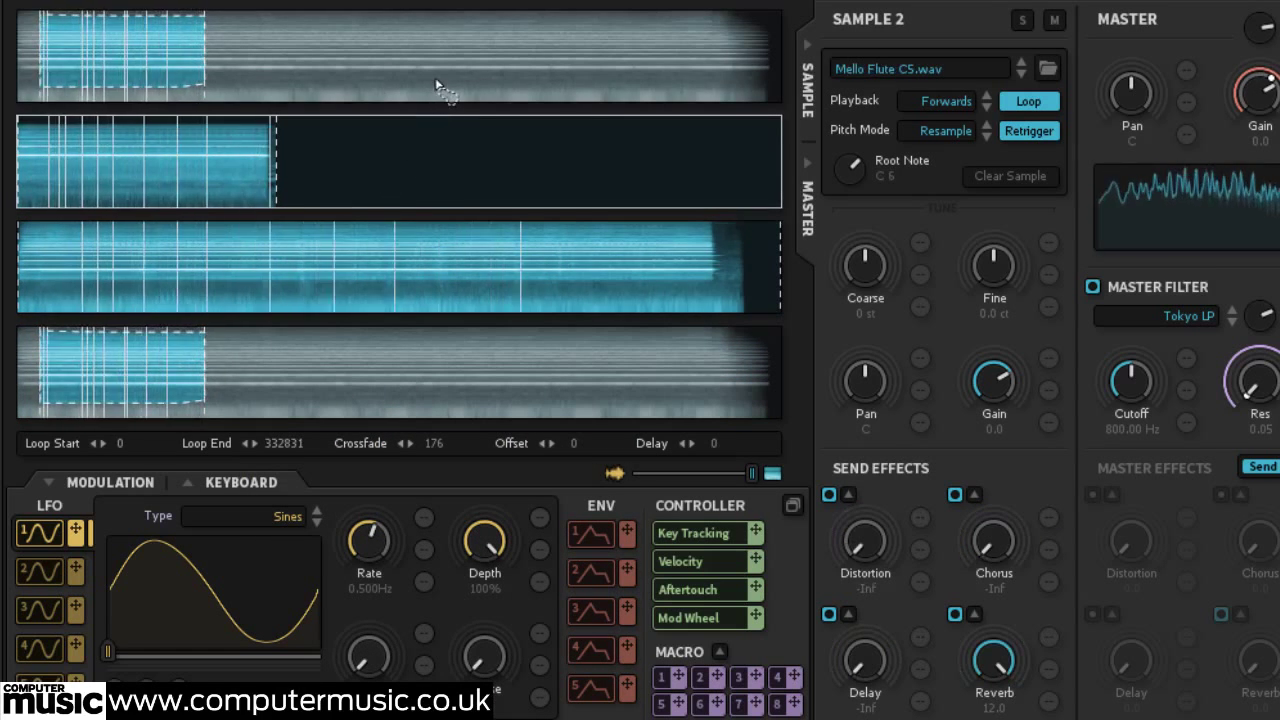
pyautogui.rightClick(463, 172)
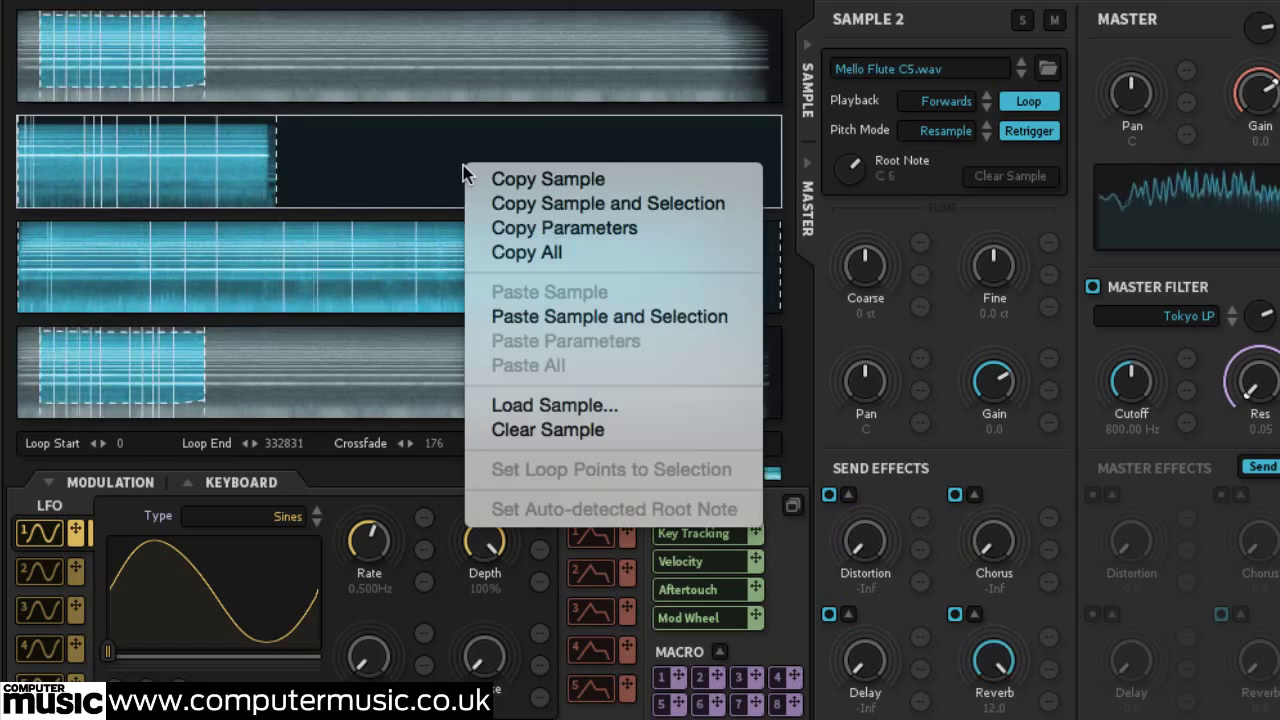
pyautogui.click(571, 230)
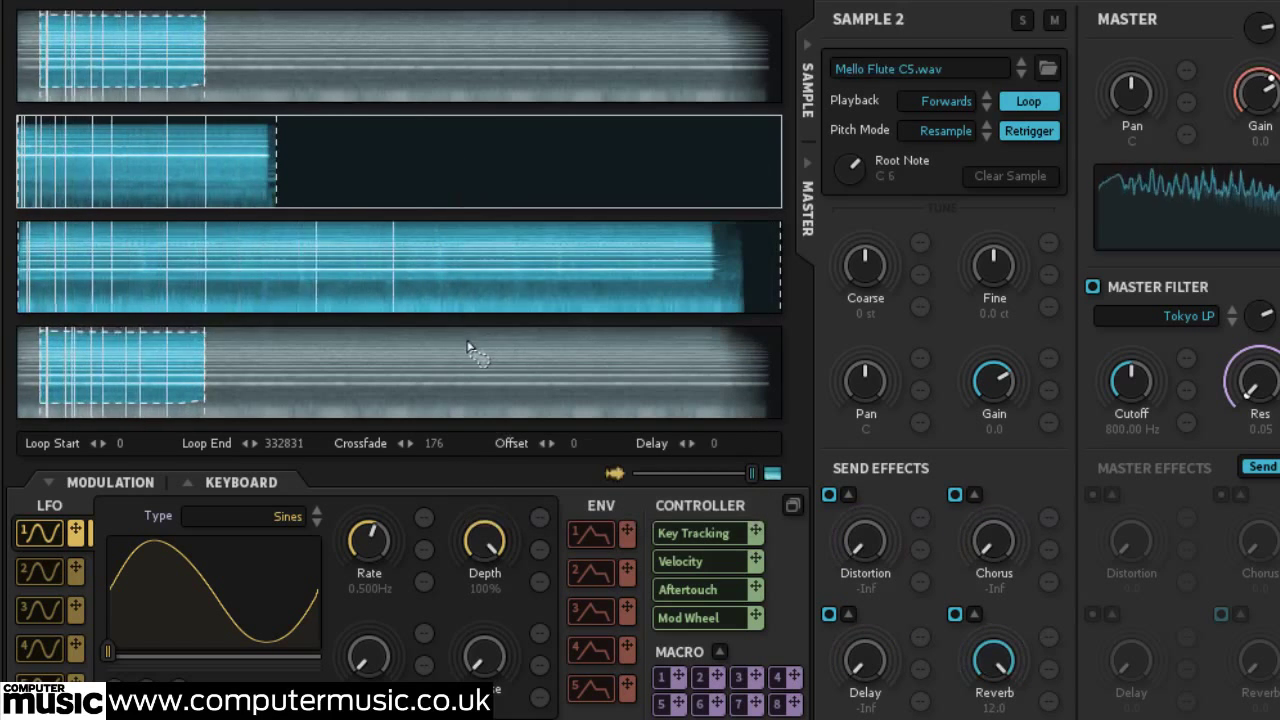
pyautogui.click(470, 349)
pyautogui.rightClick(470, 349)
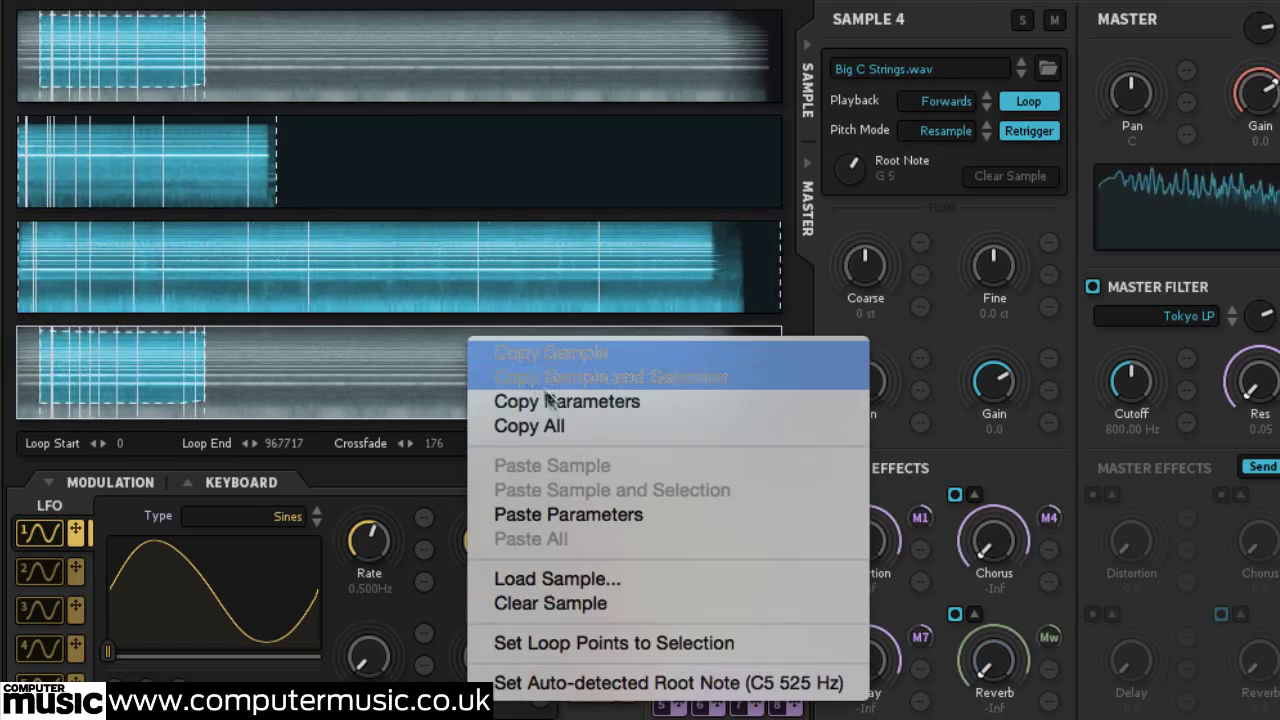
pyautogui.click(595, 516)
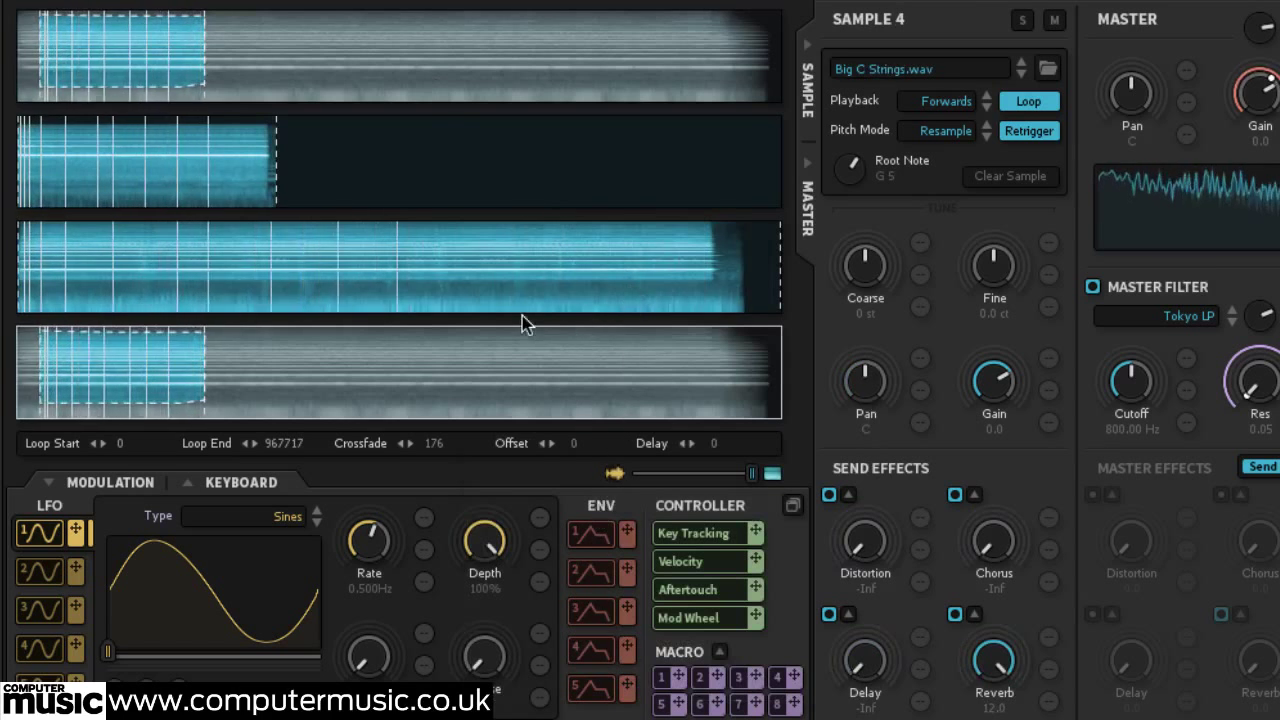
# Loop Big C Strings over its selection (about 29,325–241,116) and set its root note to C5.
pyautogui.click(572, 62)
pyautogui.doubleClick(572, 62)
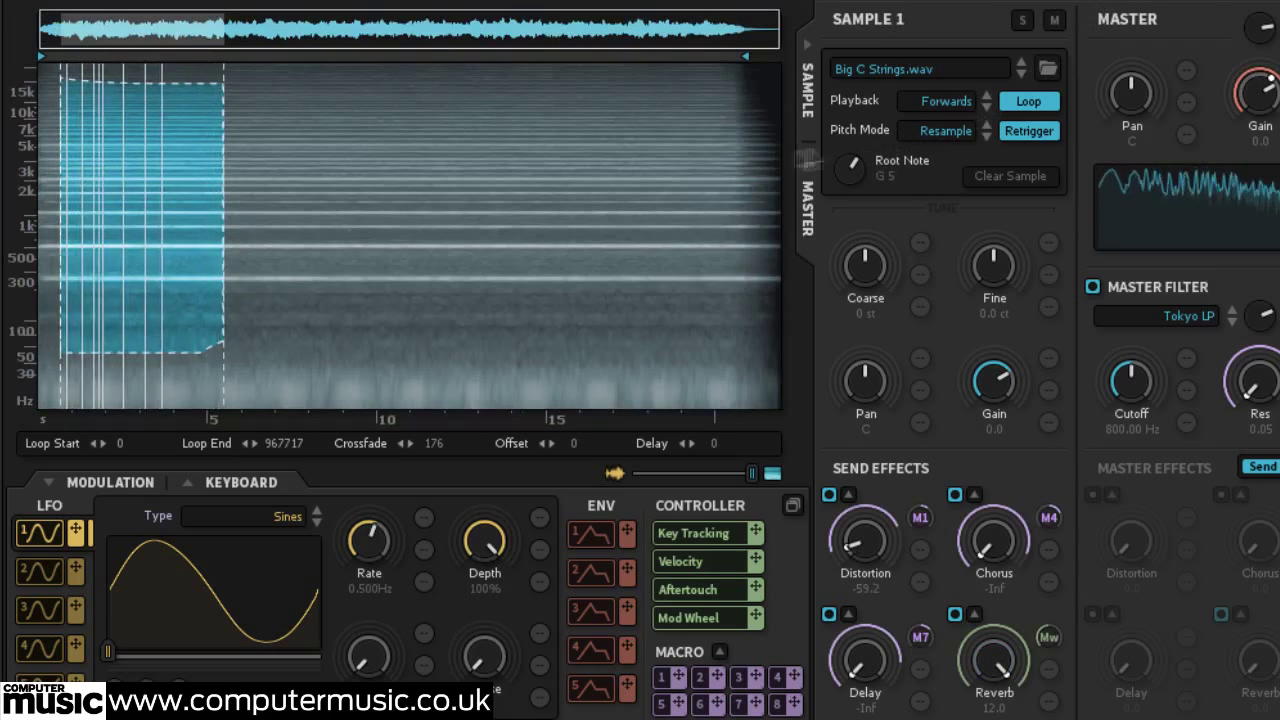
pyautogui.rightClick(268, 153)
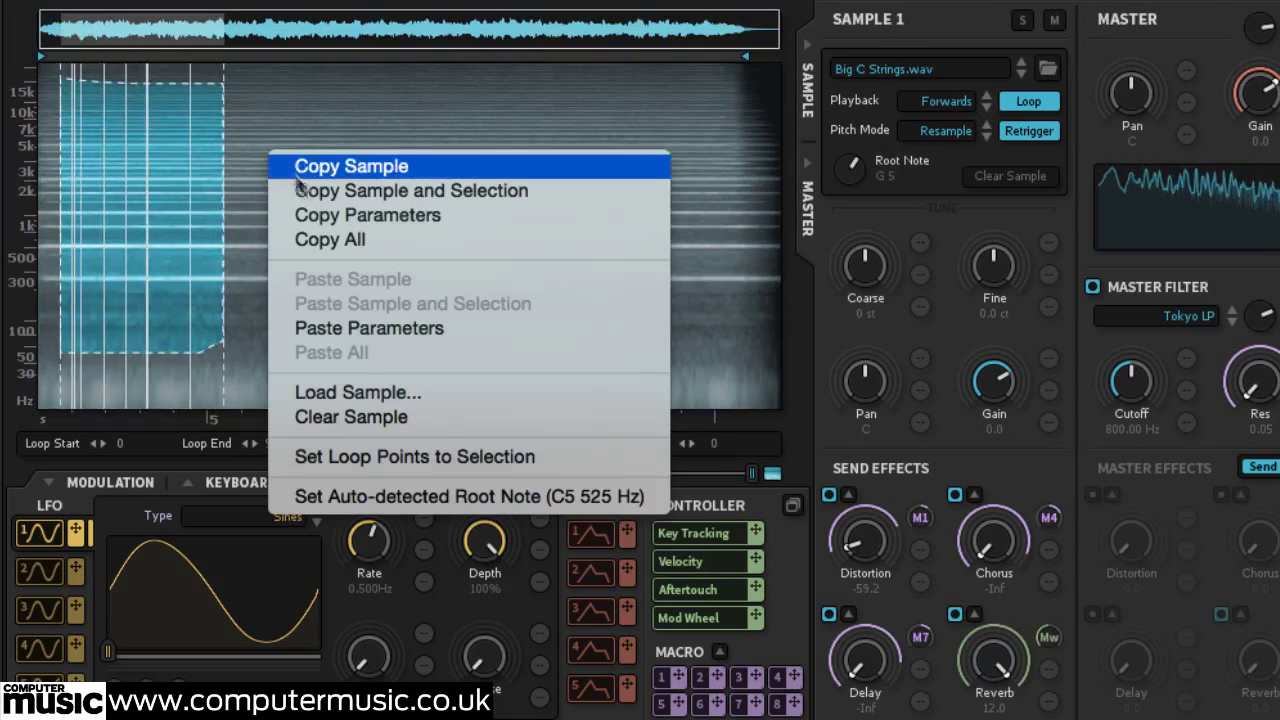
pyautogui.click(445, 456)
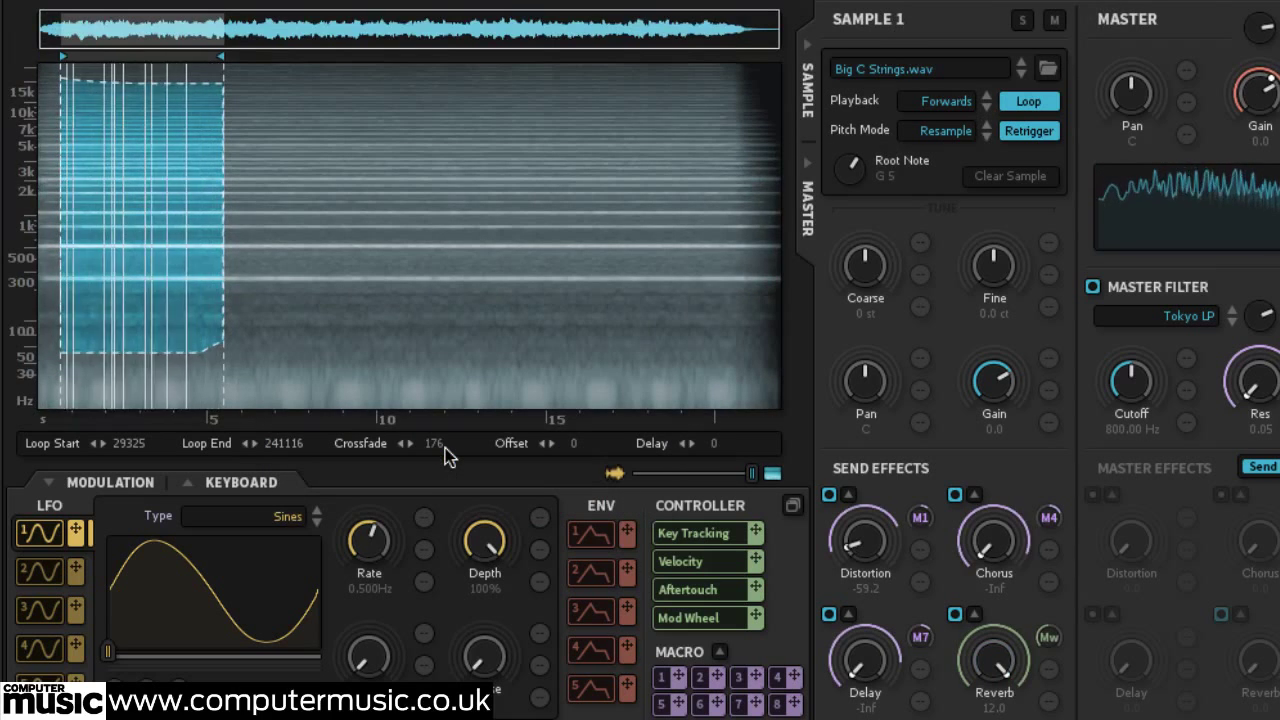
pyautogui.rightClick(398, 225)
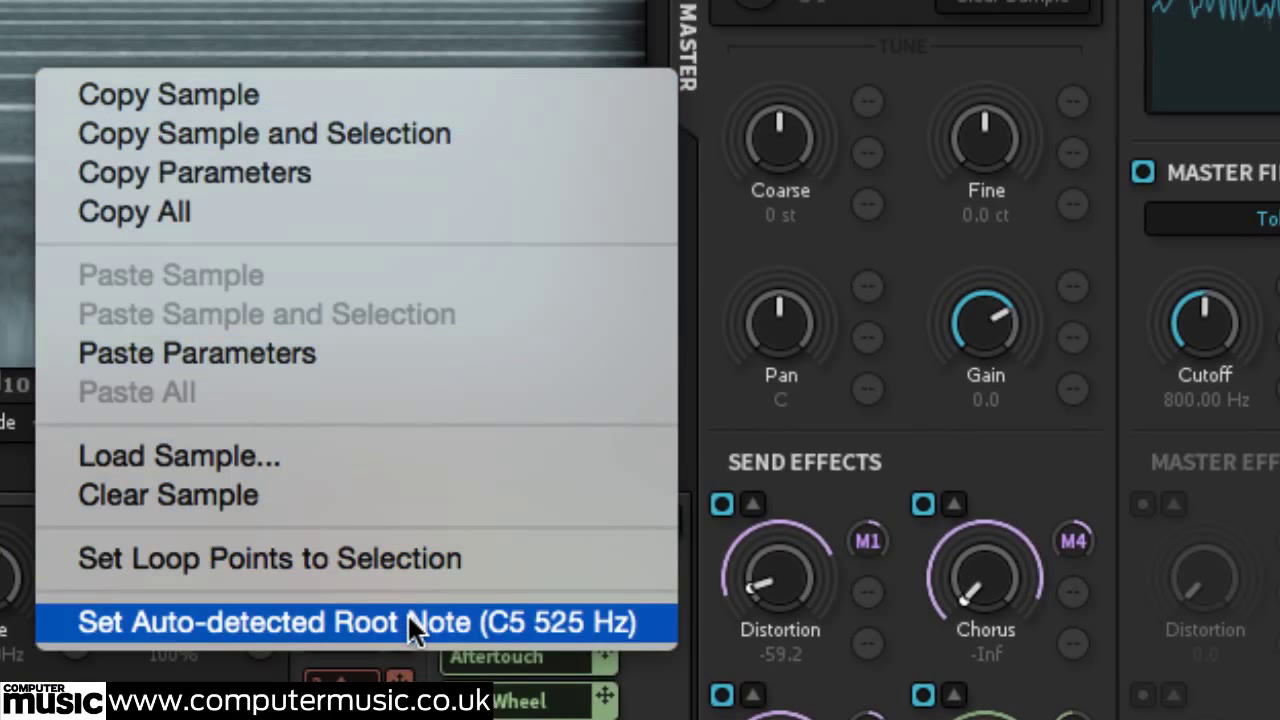
pyautogui.click(407, 612)
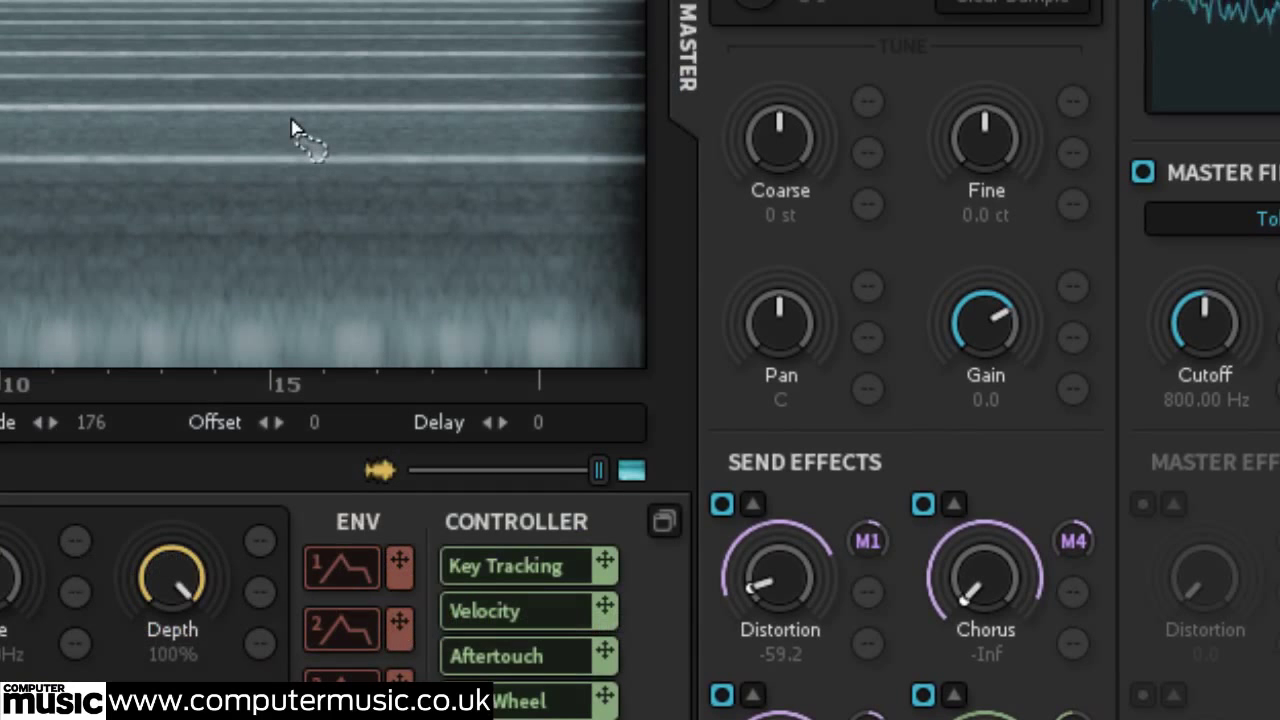